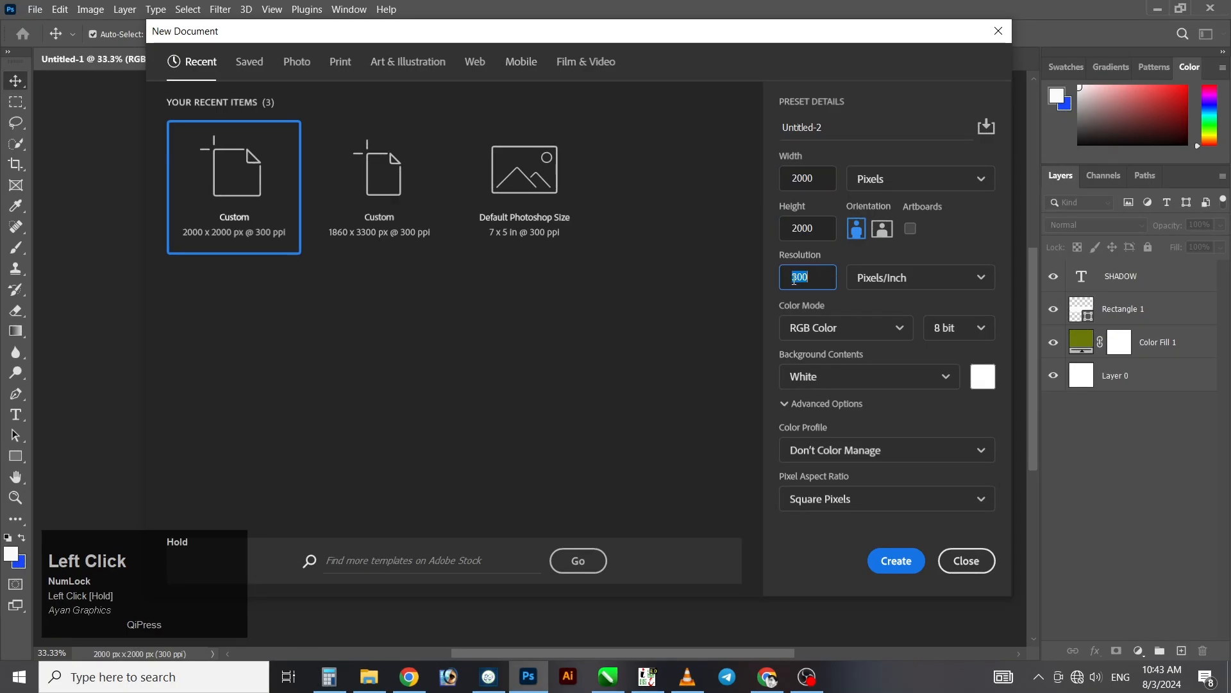
# Create a 2000 x 2000 px document at 300 ppi and convert its locked background into a regular layer
pyautogui.click(896, 560)
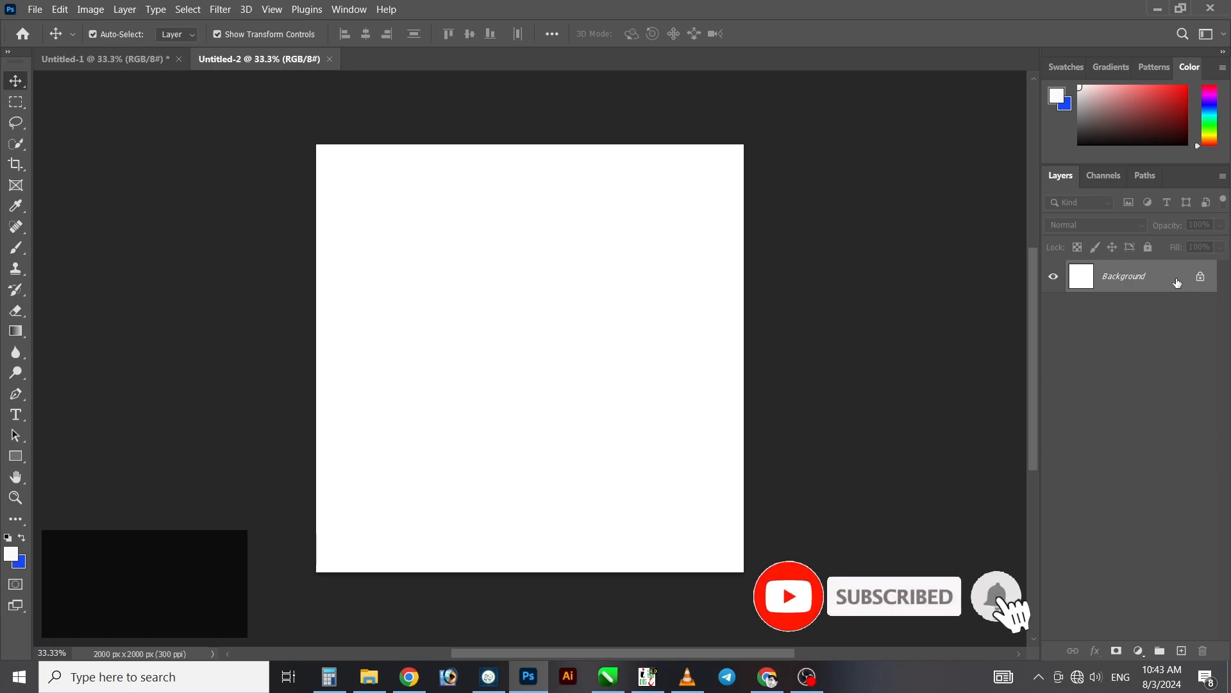
pyautogui.doubleClick(1177, 282)
pyautogui.click(746, 197)
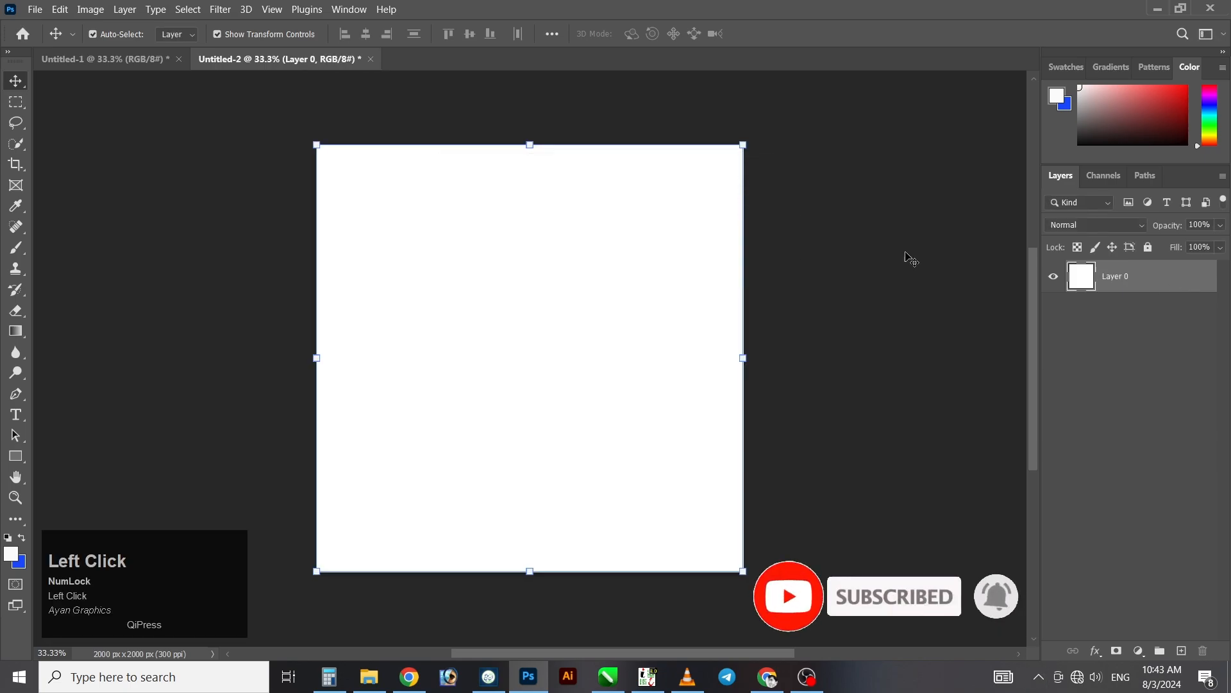
# Add a solid green (#0aac02) fill layer and delete the white layer beneath it
pyautogui.rightClick(1139, 652)
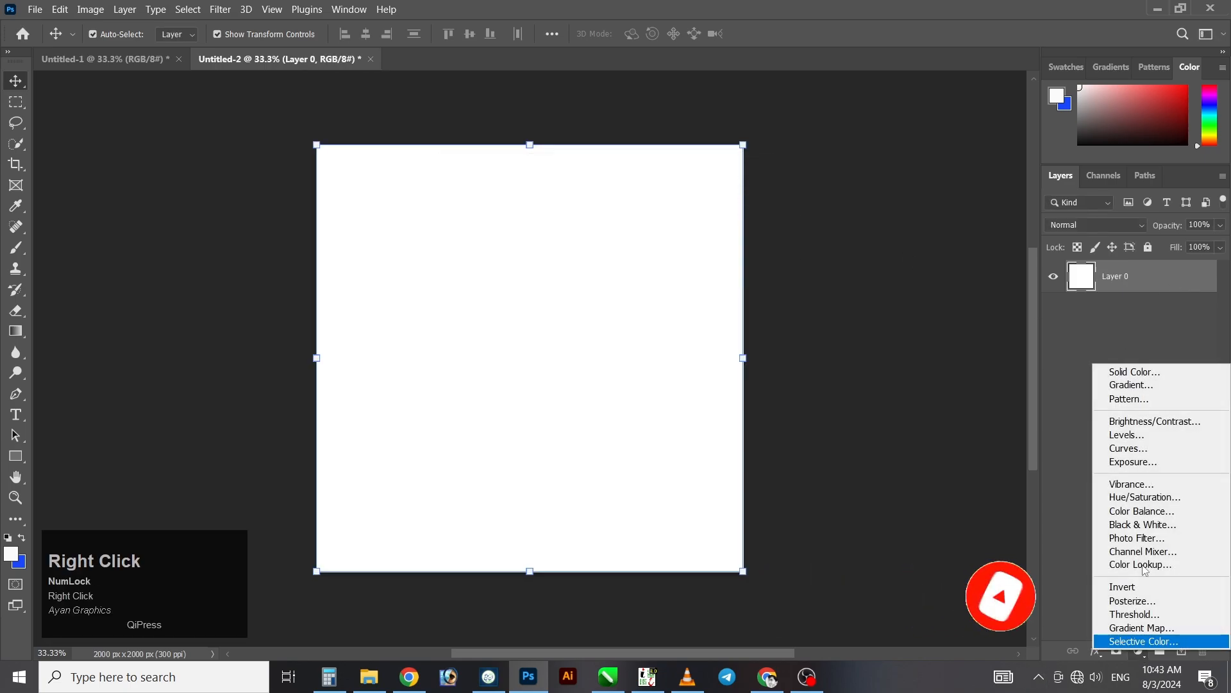
pyautogui.click(1127, 377)
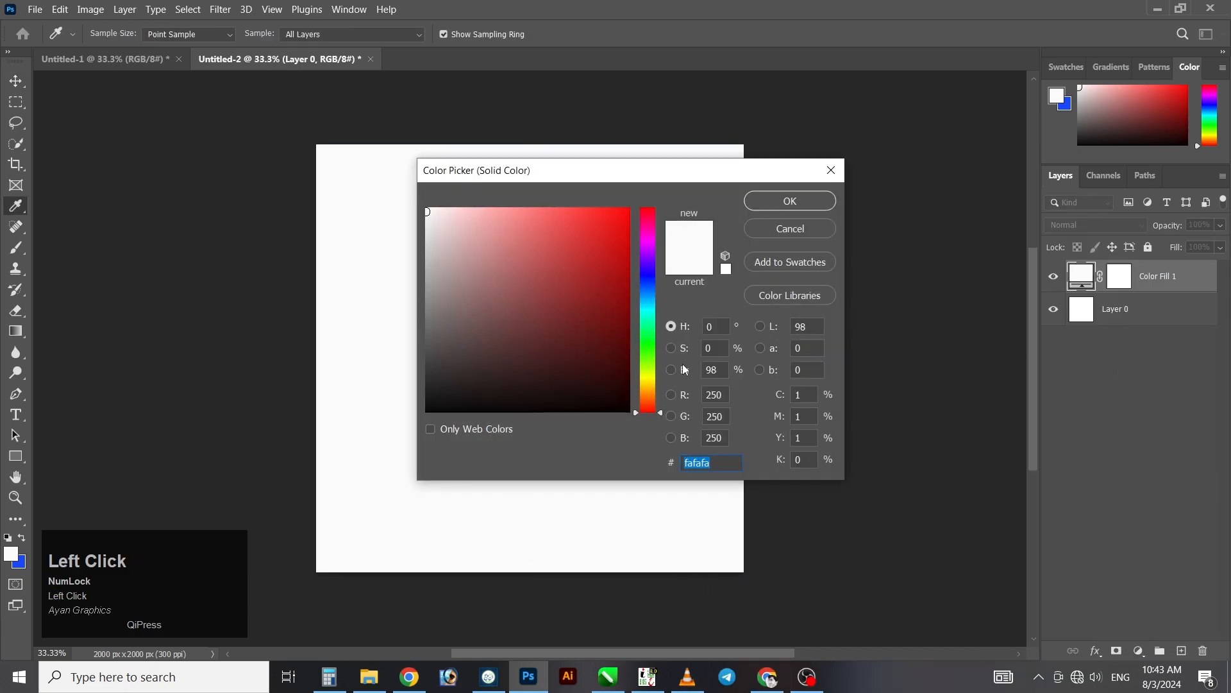
pyautogui.moveTo(608, 279); pyautogui.dragTo(611, 259)
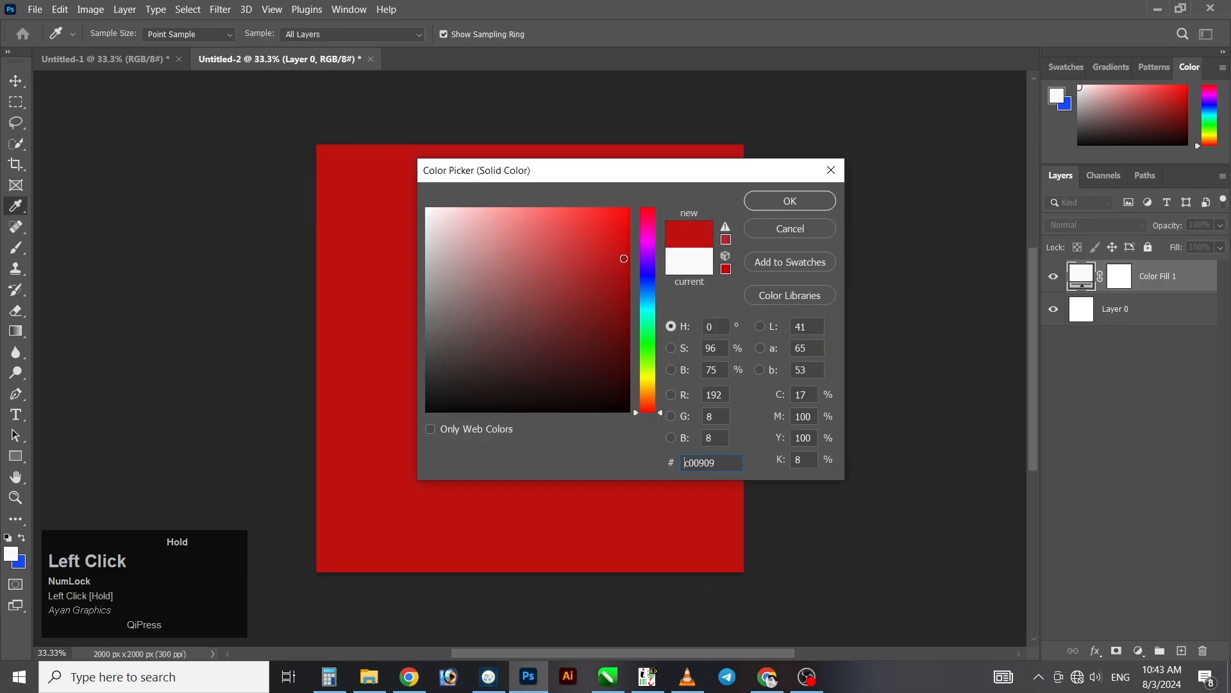
pyautogui.moveTo(653, 276); pyautogui.dragTo(661, 345)
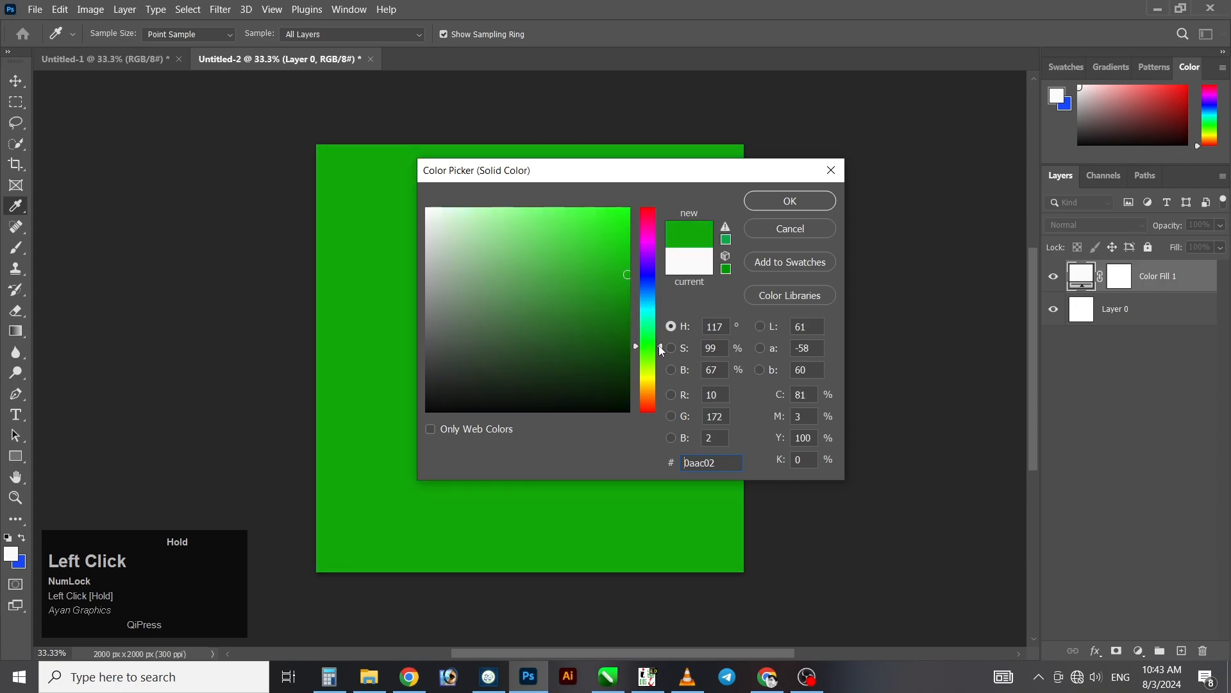
pyautogui.click(777, 201)
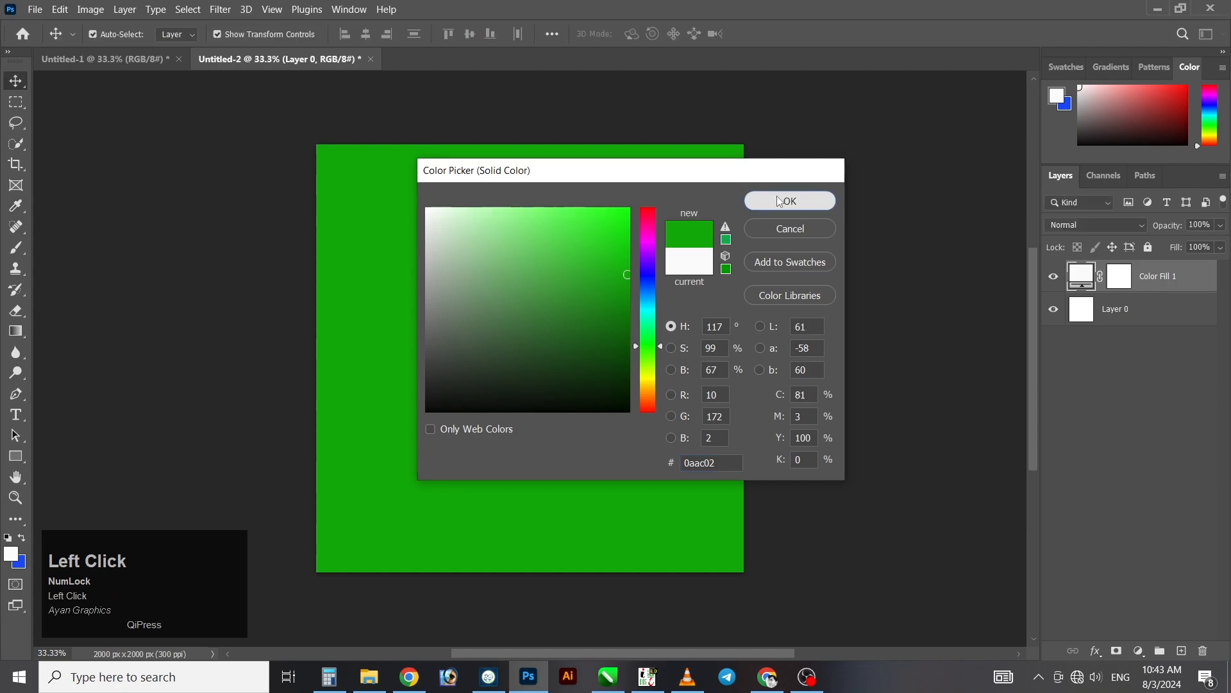
pyautogui.click(1148, 309)
pyautogui.press('Delete')
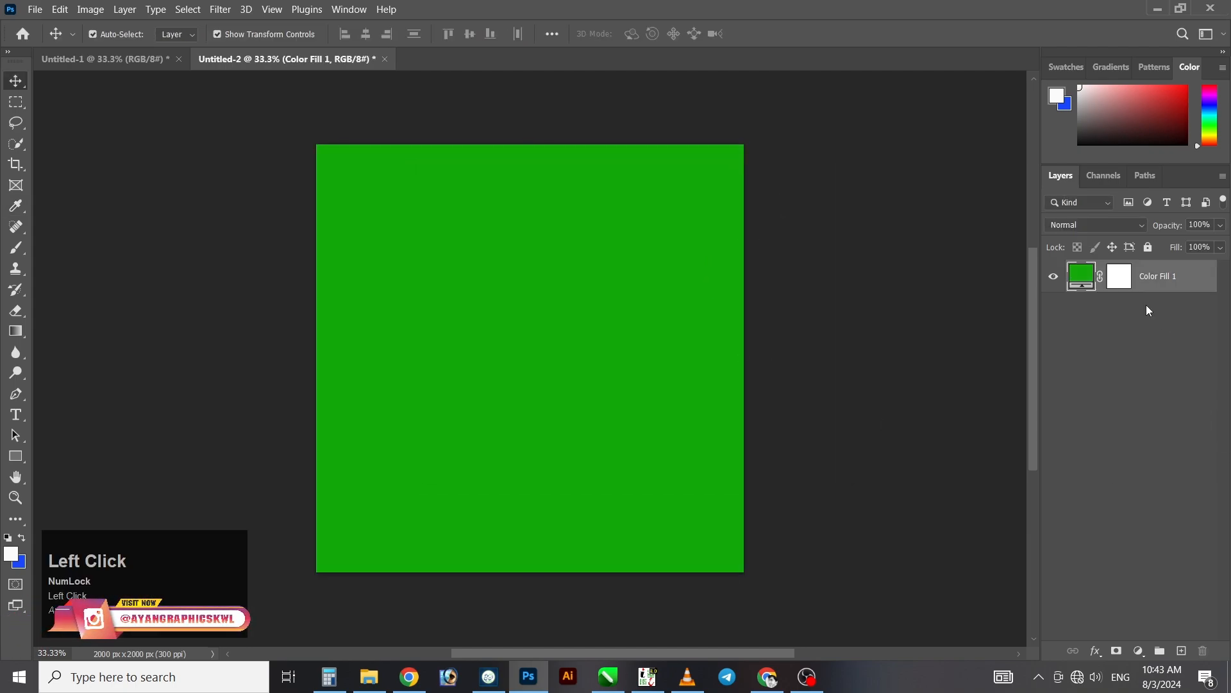
# Add the text "SHADOW" in black, then enlarge it across most of the canvas width and centre it
pyautogui.click(16, 414)
pyautogui.click(494, 379)
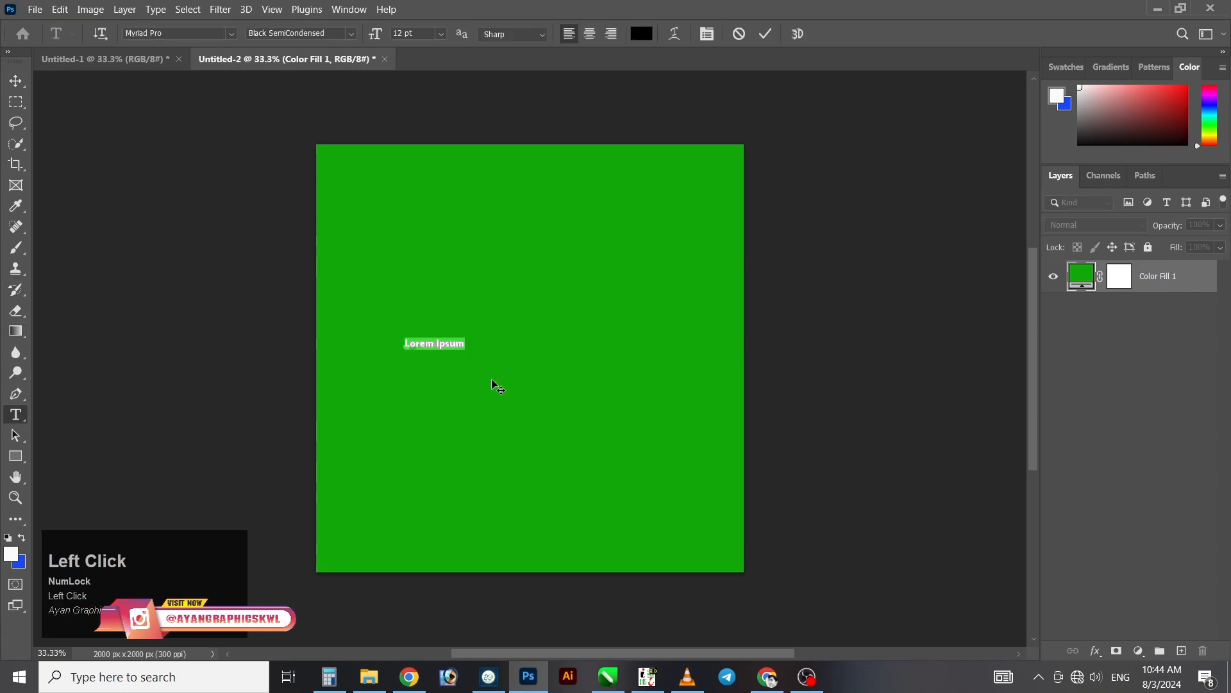
pyautogui.write('SHADOW')
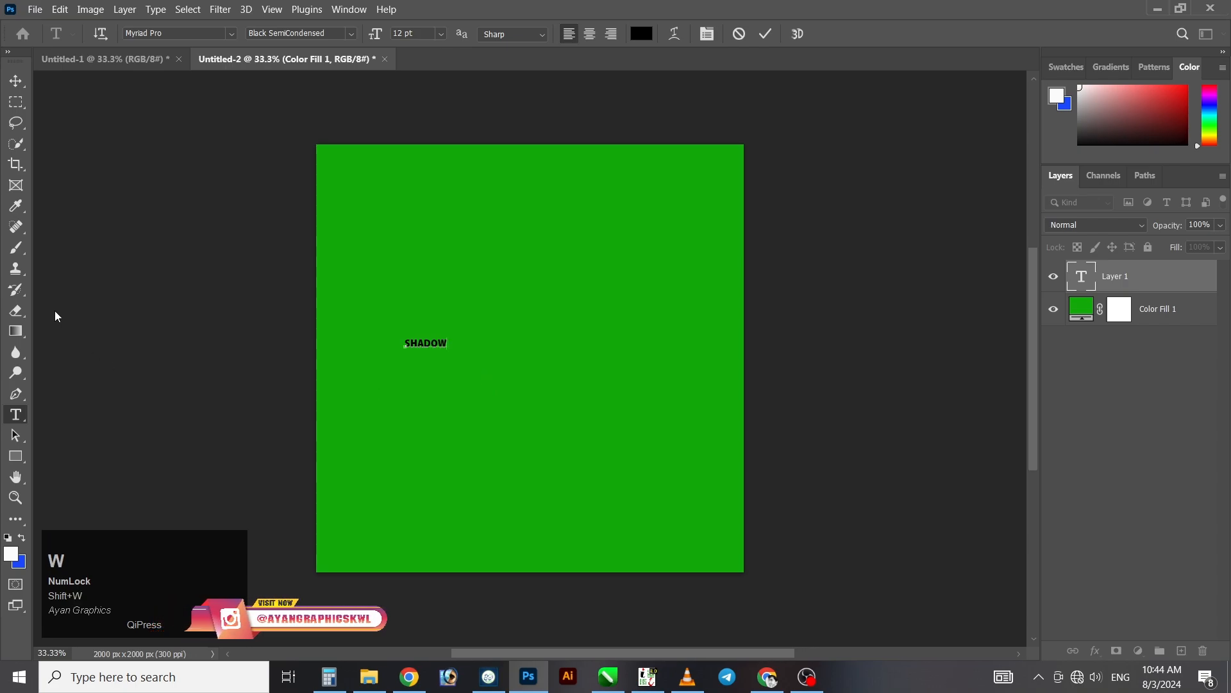
pyautogui.click(16, 81)
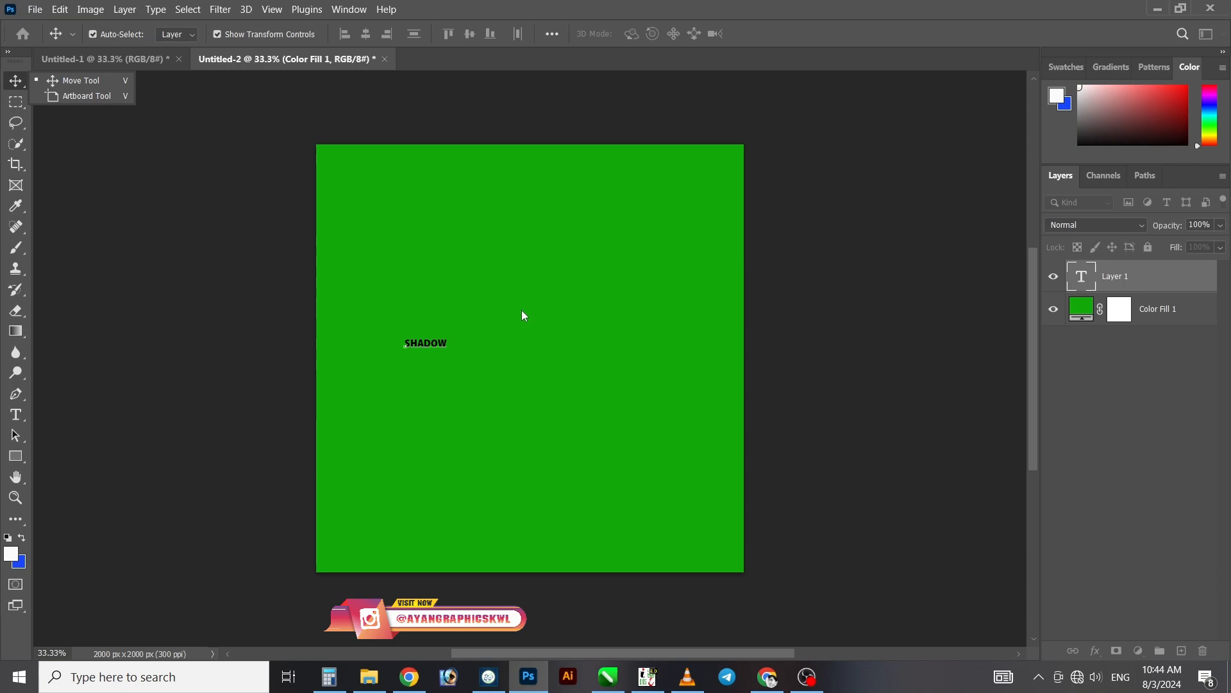
pyautogui.moveTo(447, 347); pyautogui.dragTo(584, 427)
pyautogui.moveTo(456, 349); pyautogui.dragTo(555, 360)
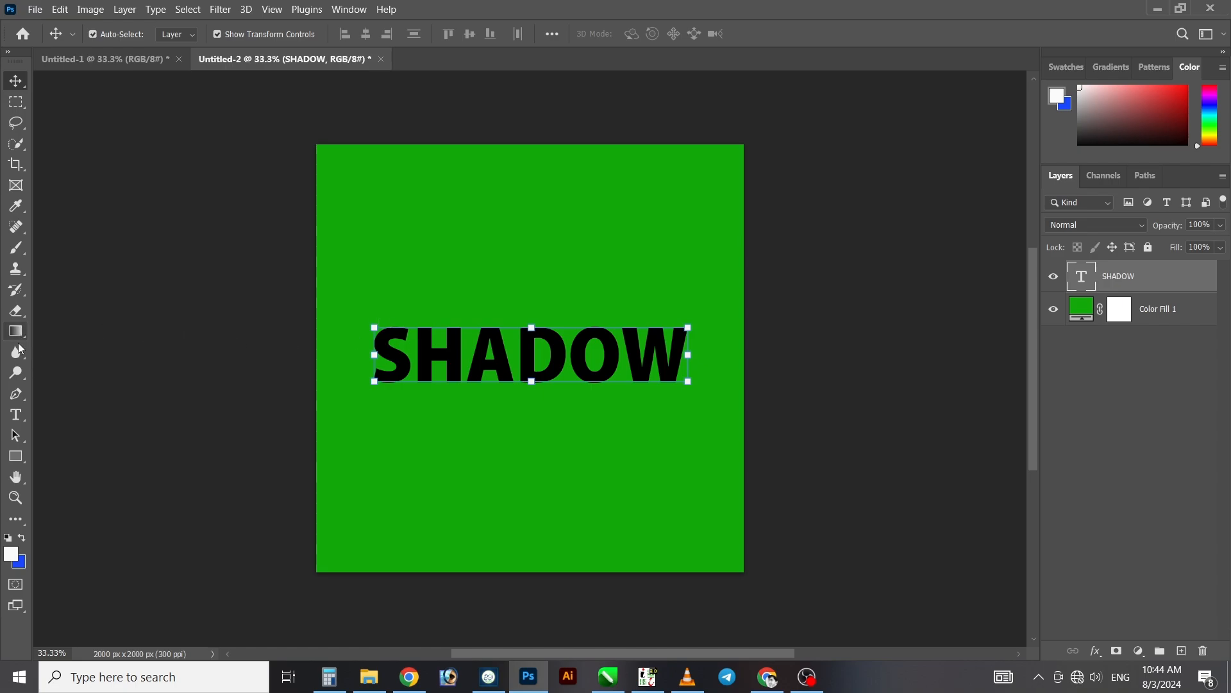
# Draw a white rectangle of about 1590 x 384 px around the text and slightly round its corners
pyautogui.click(25, 460)
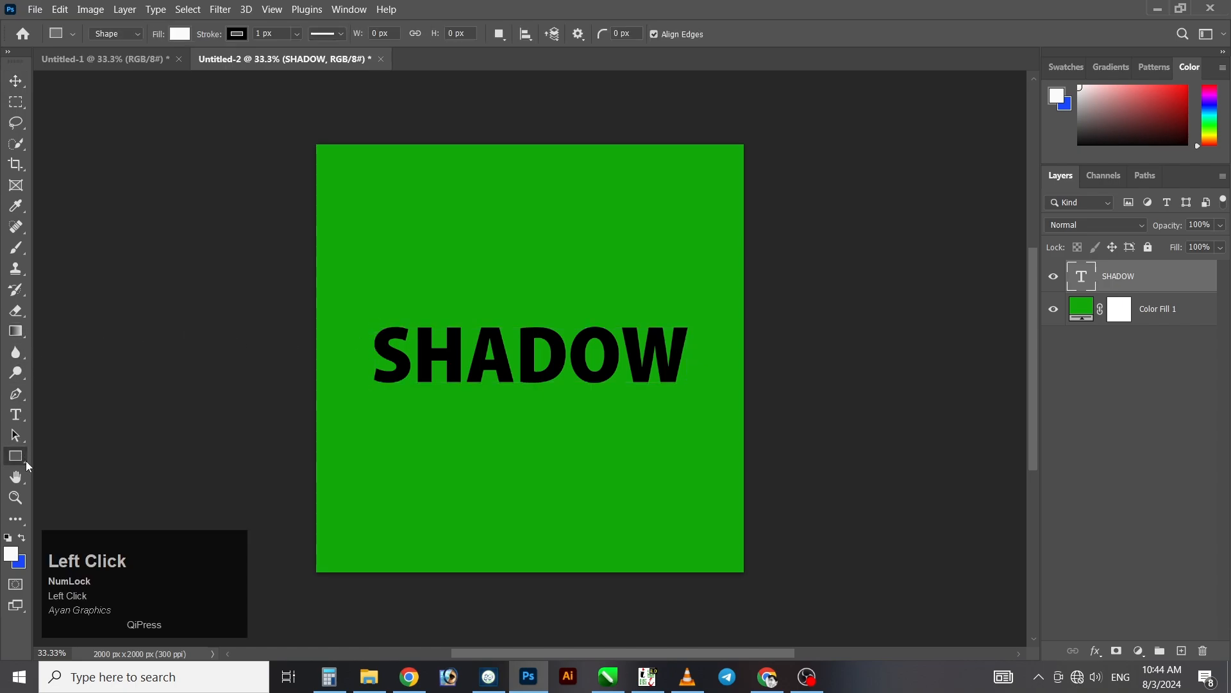
pyautogui.rightClick(26, 463)
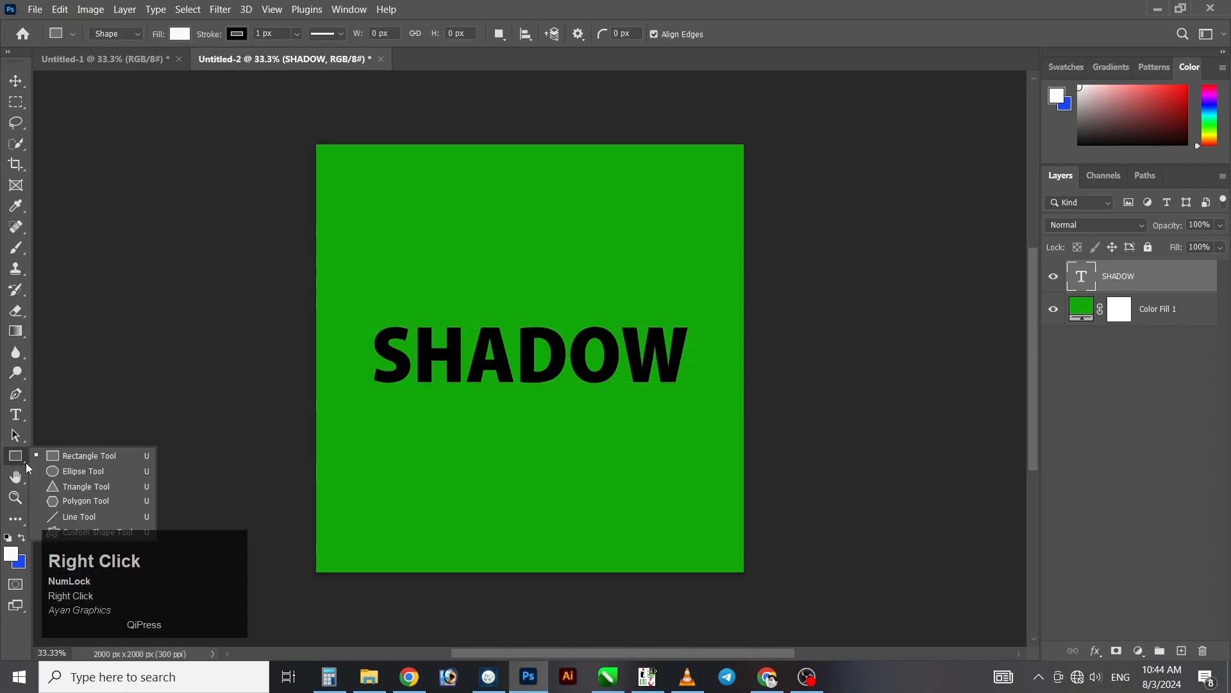
pyautogui.click(86, 459)
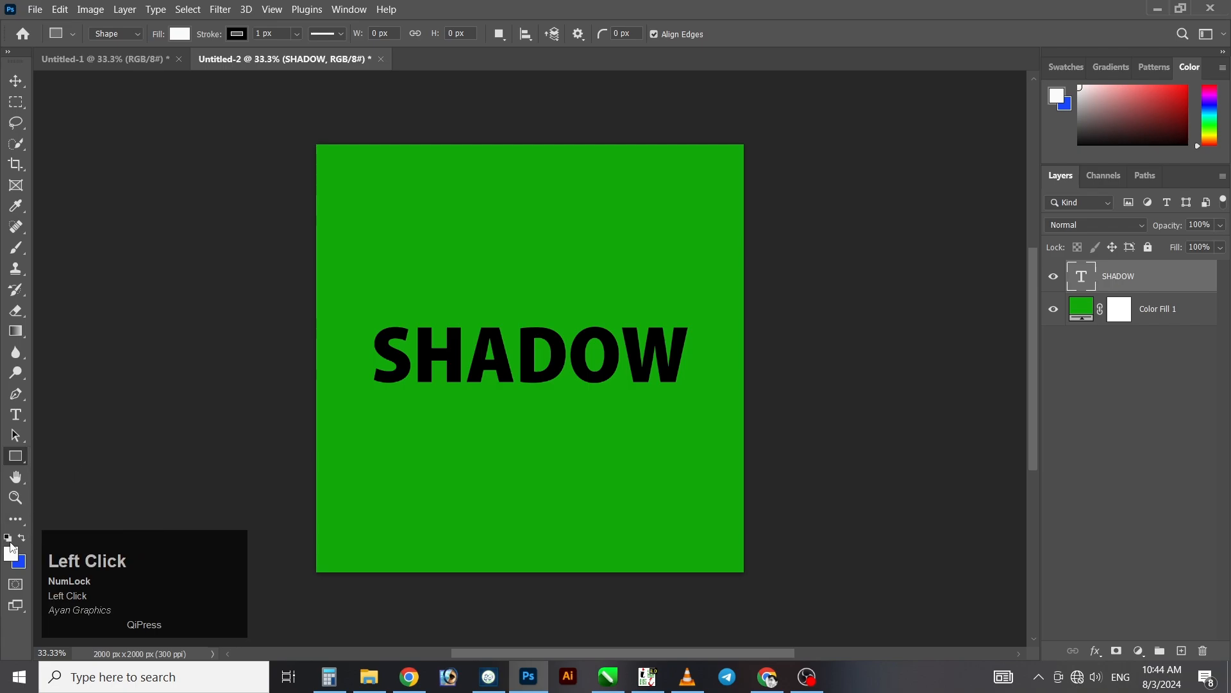
pyautogui.click(13, 555)
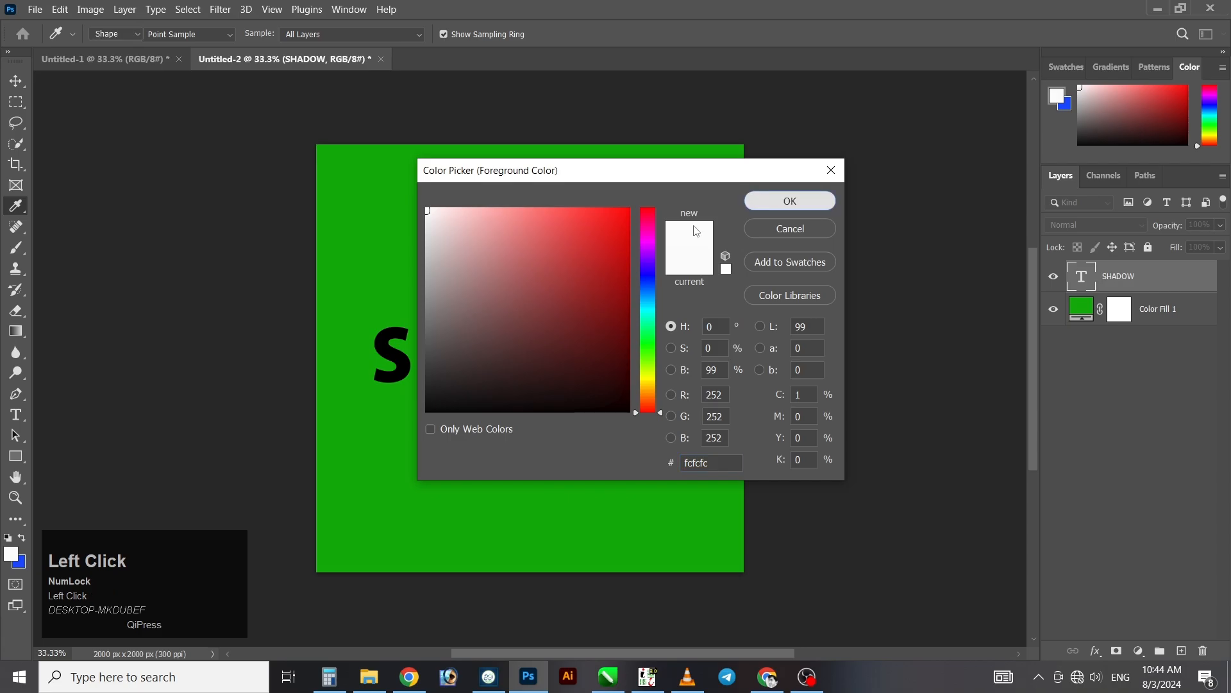
pyautogui.click(769, 201)
pyautogui.moveTo(362, 313); pyautogui.dragTo(701, 395)
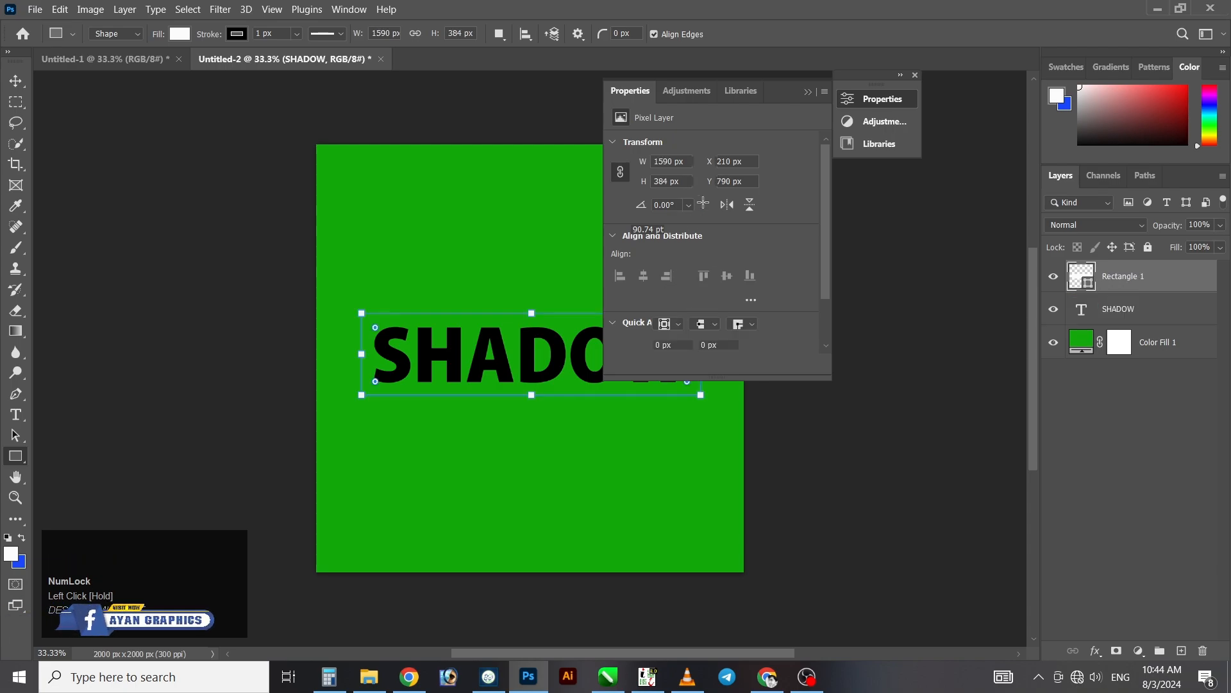
pyautogui.click(806, 92)
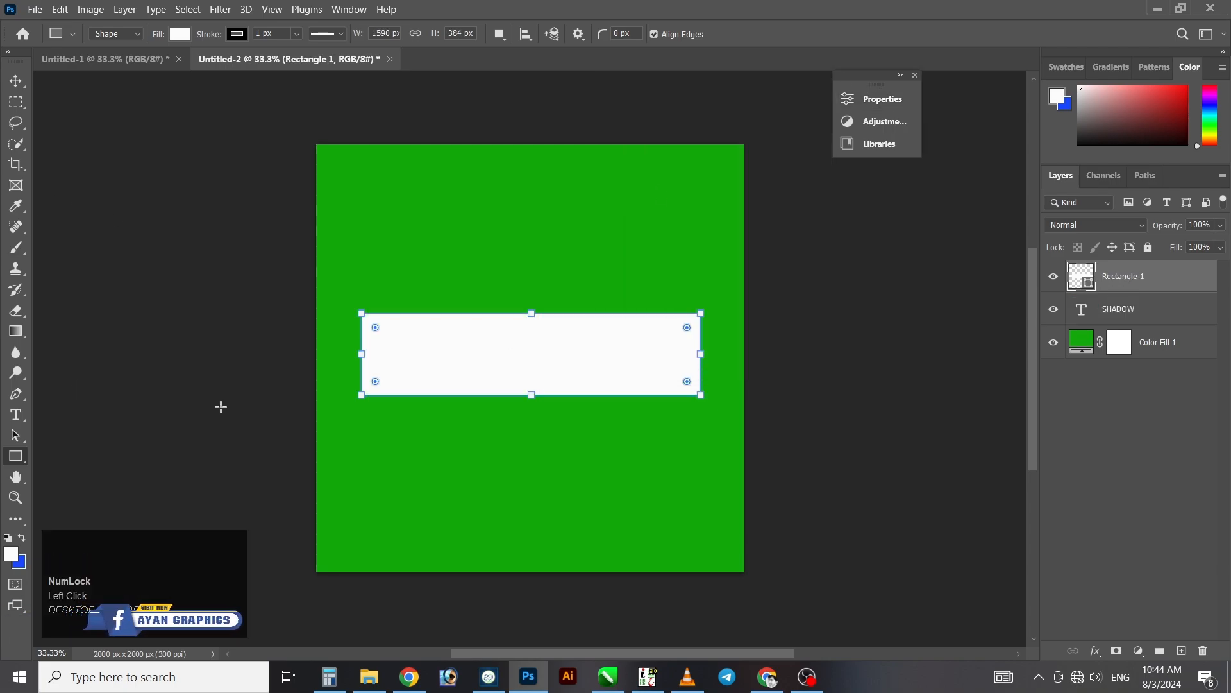
pyautogui.moveTo(376, 327); pyautogui.dragTo(372, 330)
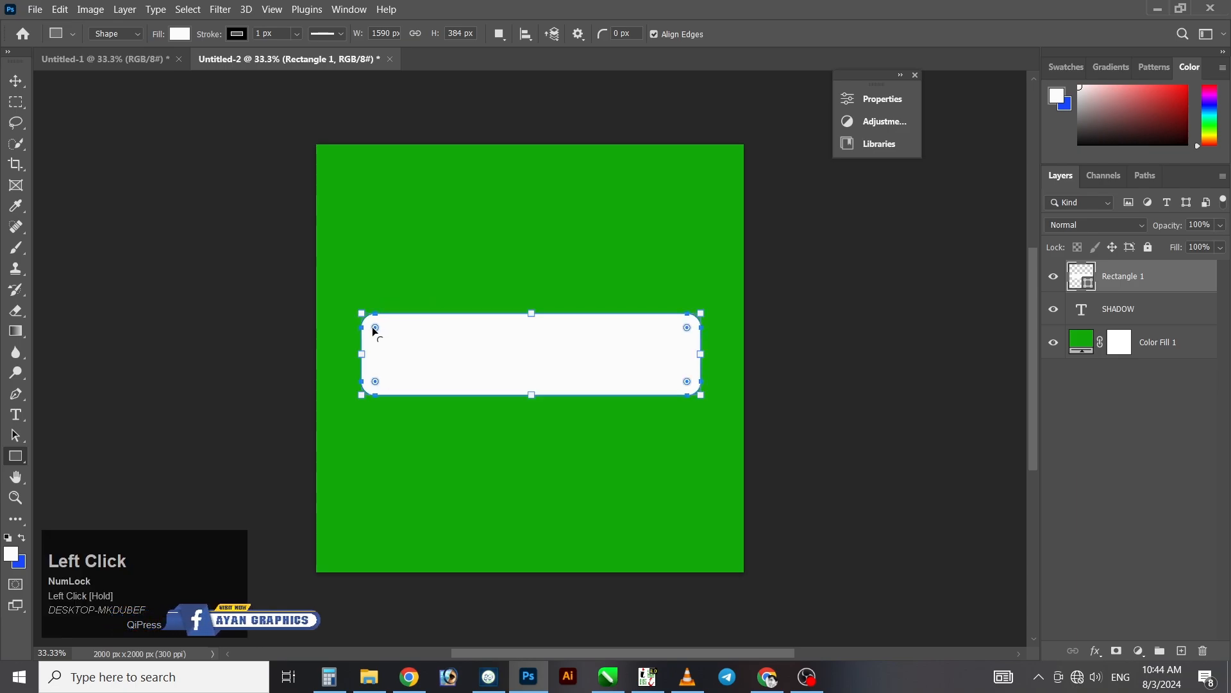
# Move the SHADOW text layer above the rectangle layer and centre the text within the rectangle
pyautogui.click(16, 81)
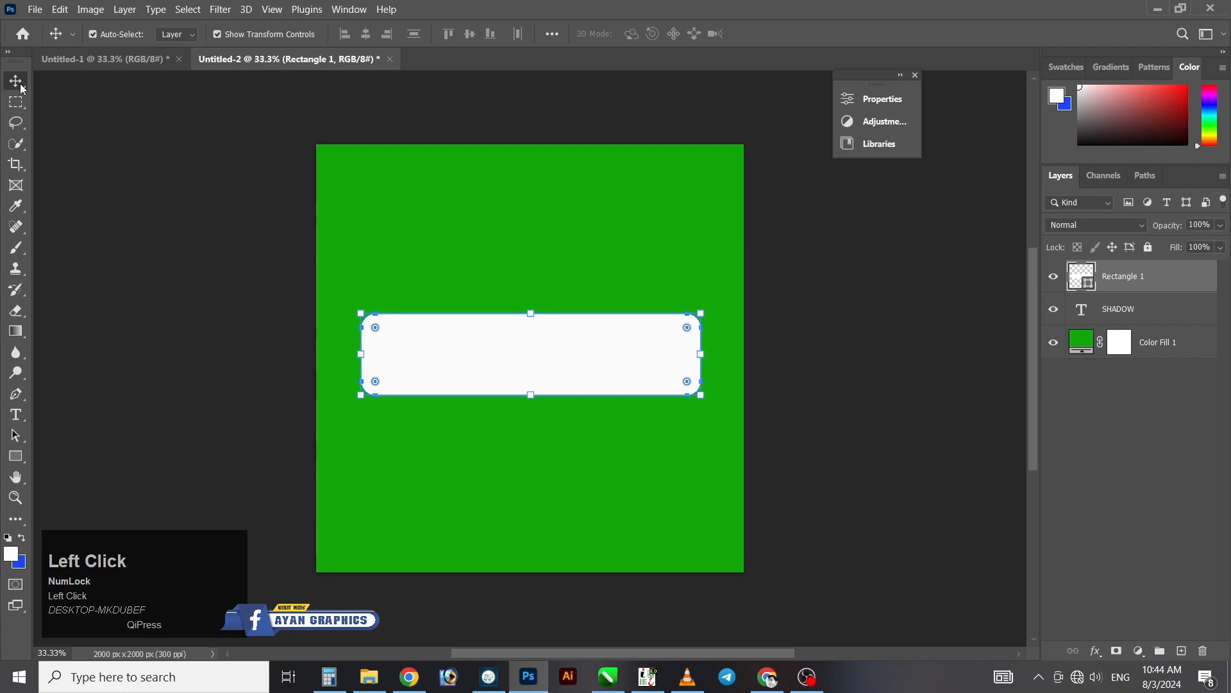
pyautogui.moveTo(1125, 311); pyautogui.dragTo(1122, 267)
pyautogui.moveTo(538, 357); pyautogui.dragTo(524, 362)
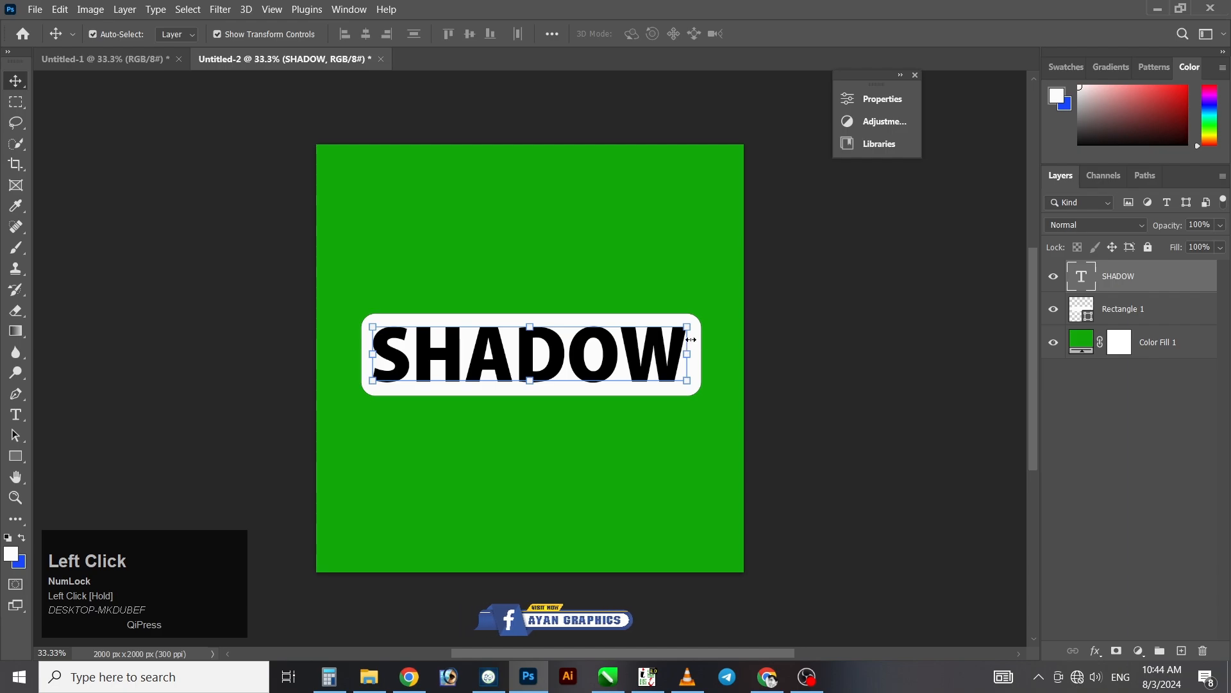
# Apply a black Multiply drop shadow to the rectangle with 66% opacity, 90° angle, 16 px distance, 0% spread and 27 px size
pyautogui.click(1145, 309)
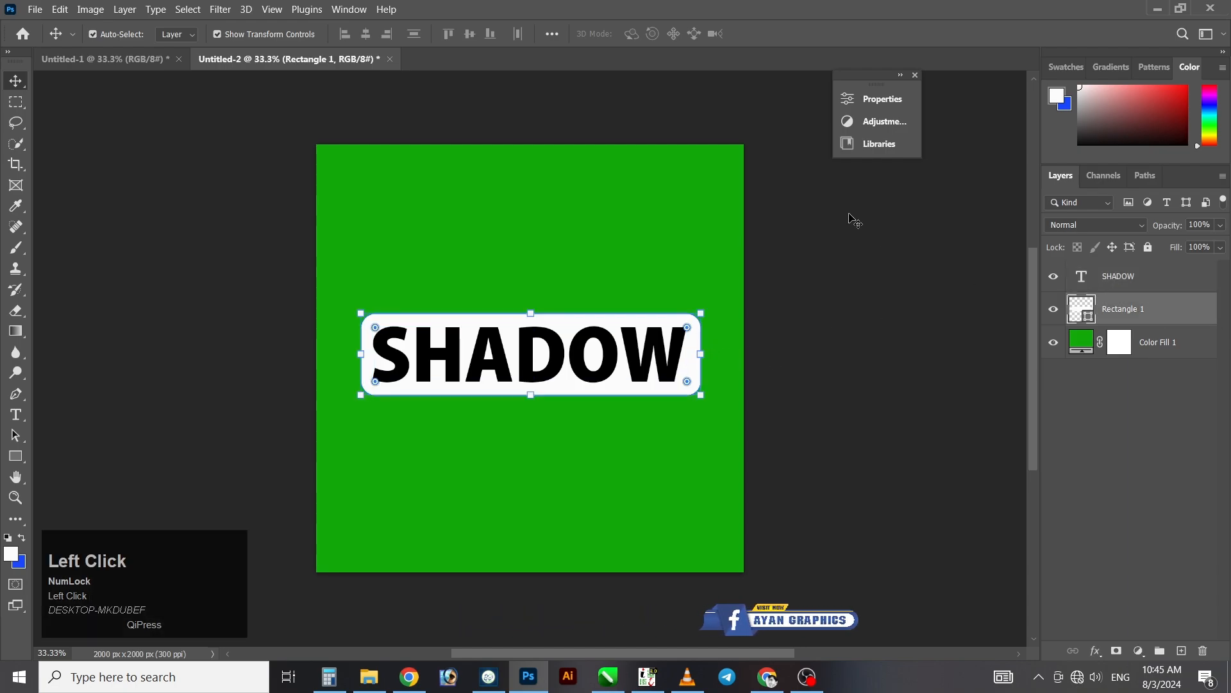
pyautogui.click(915, 76)
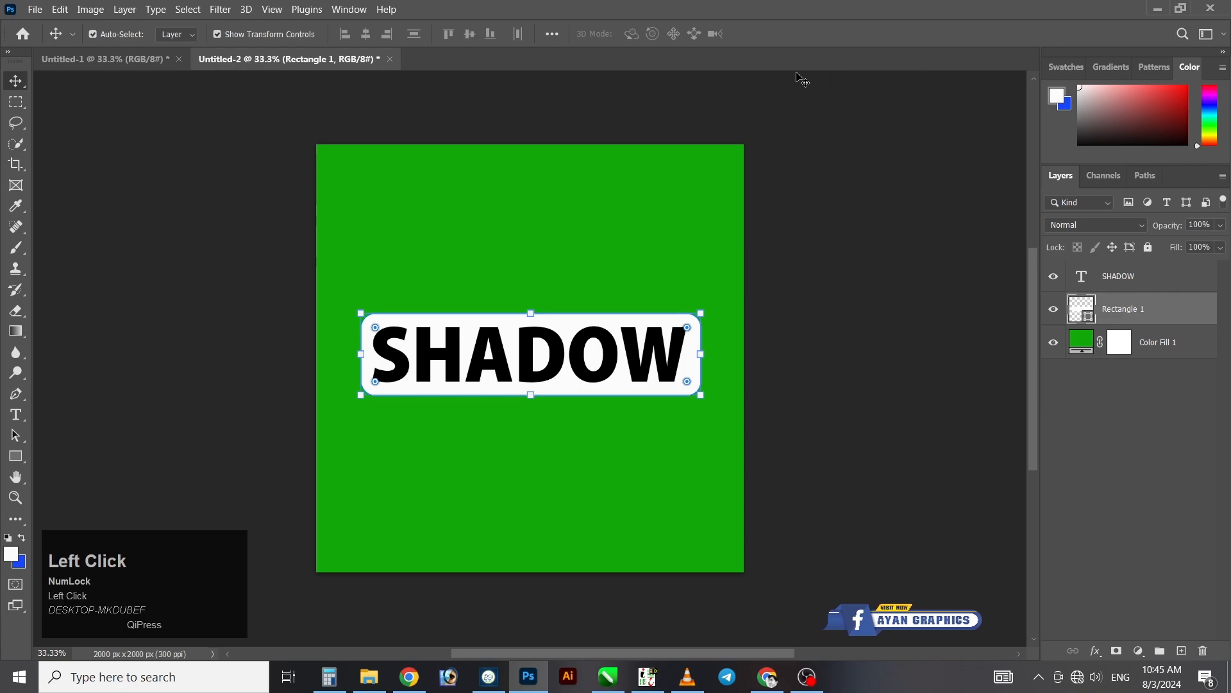
pyautogui.rightClick(1097, 650)
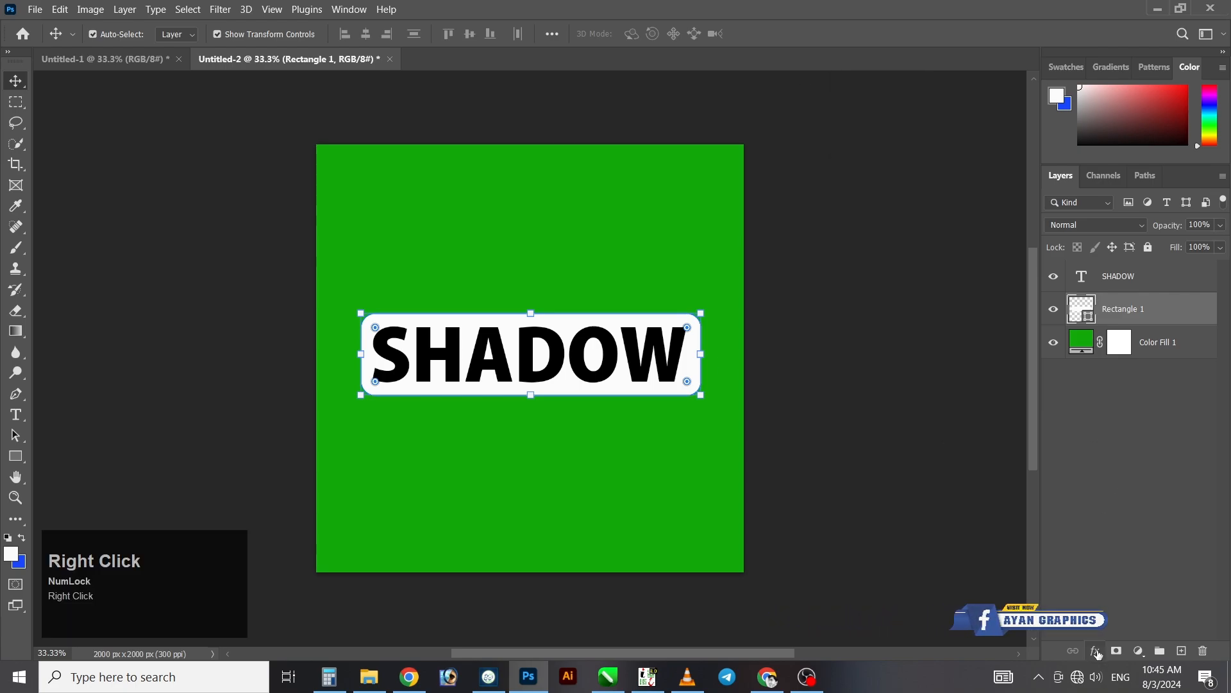
pyautogui.click(1116, 644)
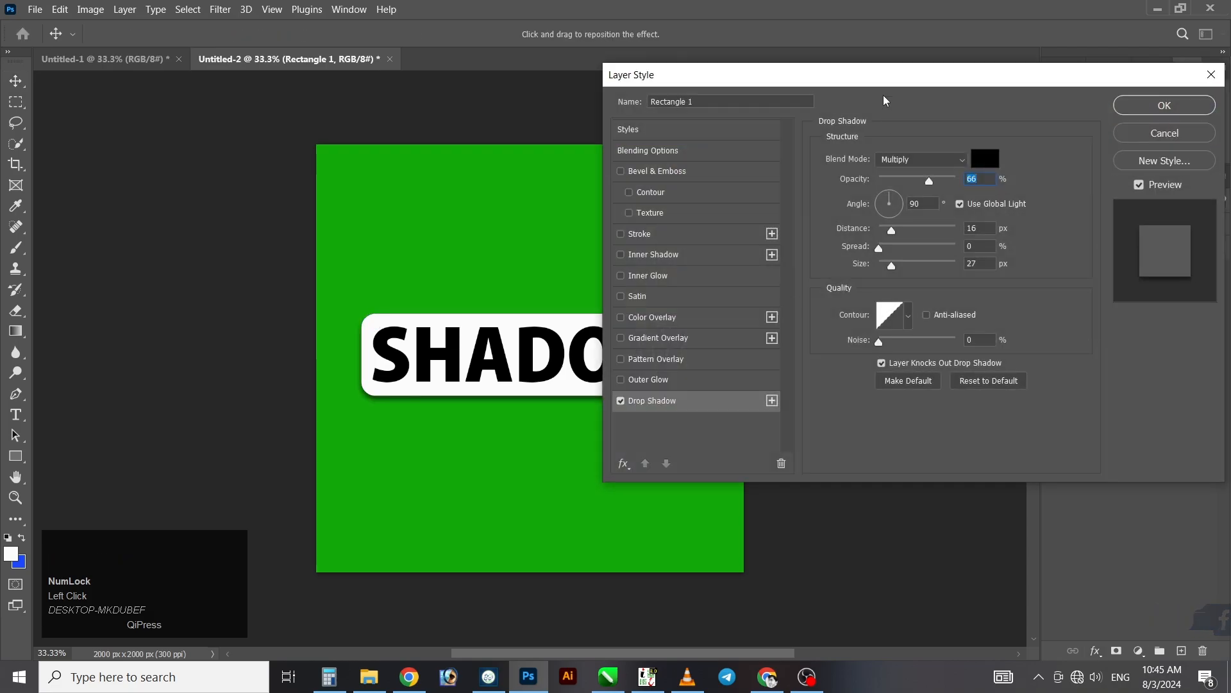
pyautogui.moveTo(883, 92); pyautogui.dragTo(787, 195)
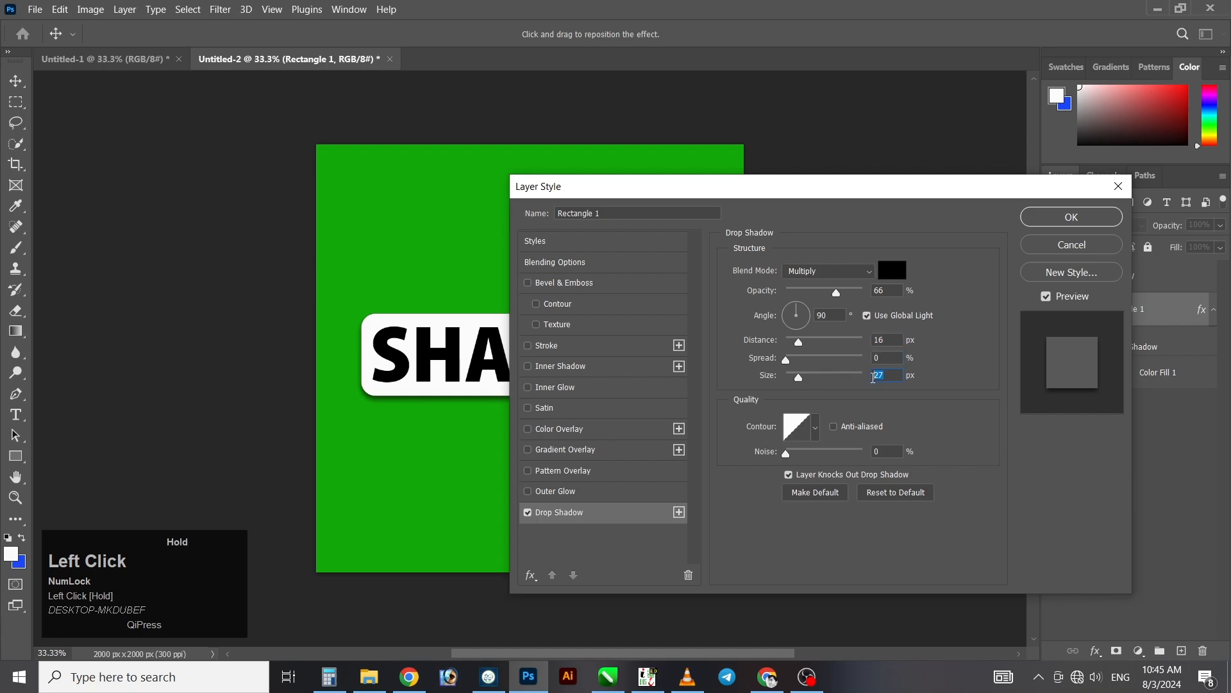
pyautogui.click(1053, 218)
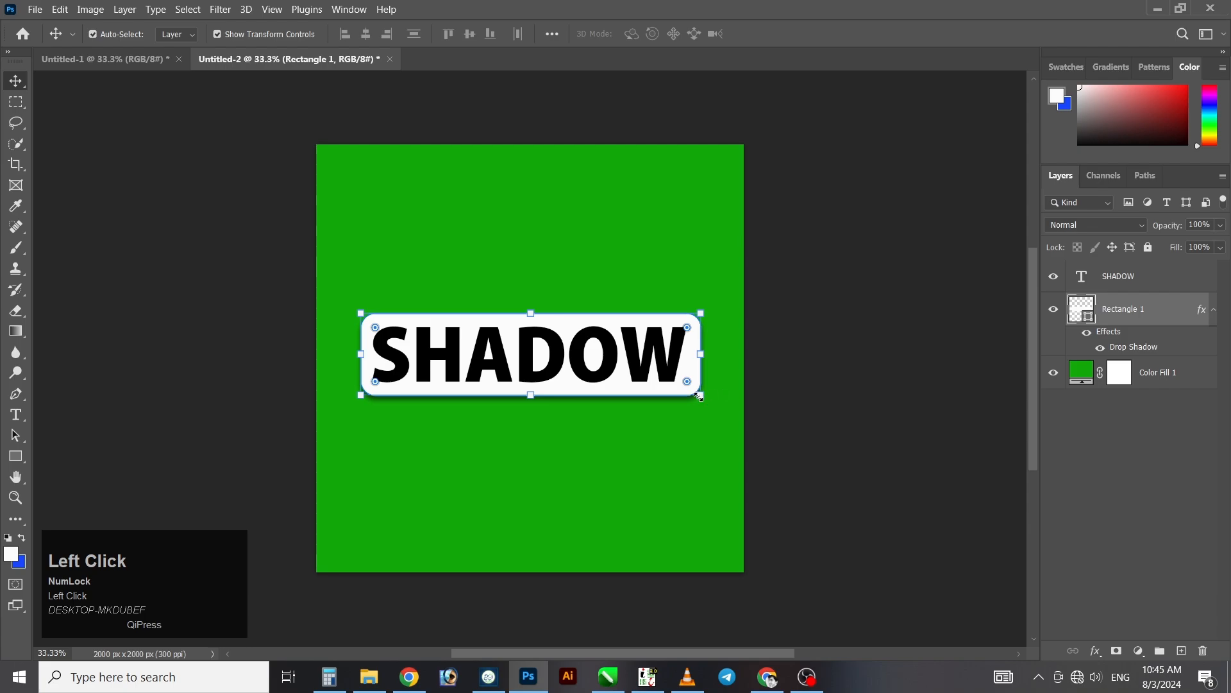
# Split the rectangle's drop shadow into its own layer, select it, and toggle its visibility off and on
pyautogui.click(1140, 351)
pyautogui.rightClick(1114, 349)
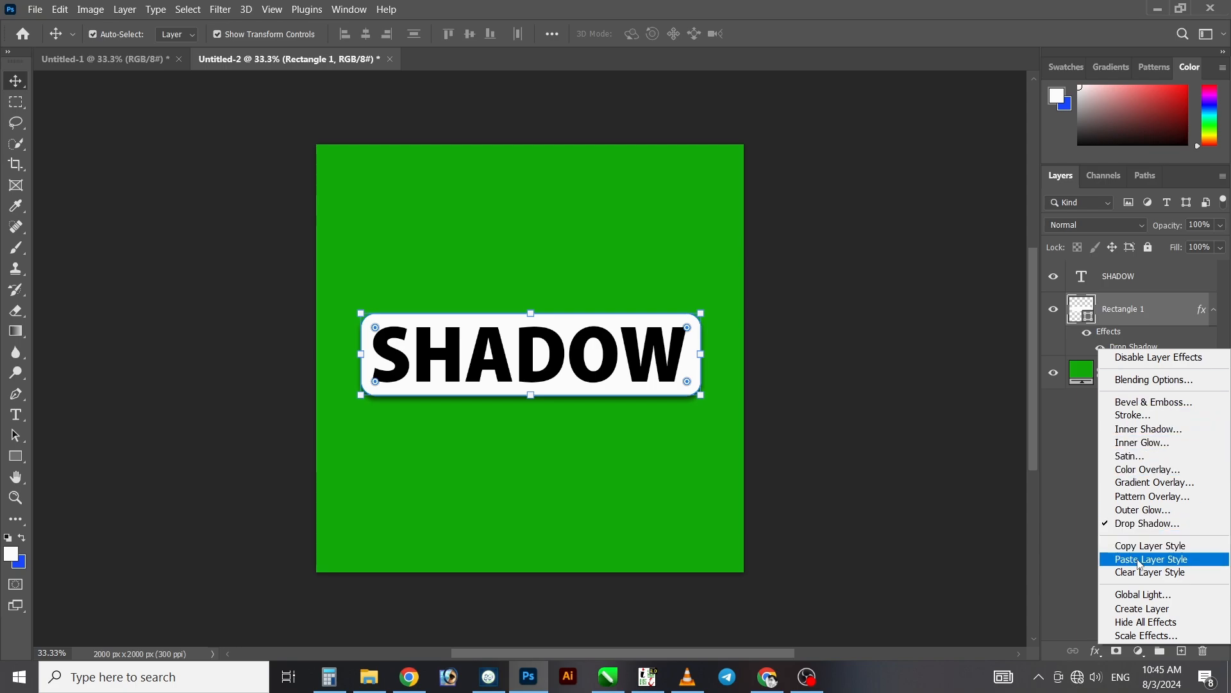
pyautogui.click(1135, 611)
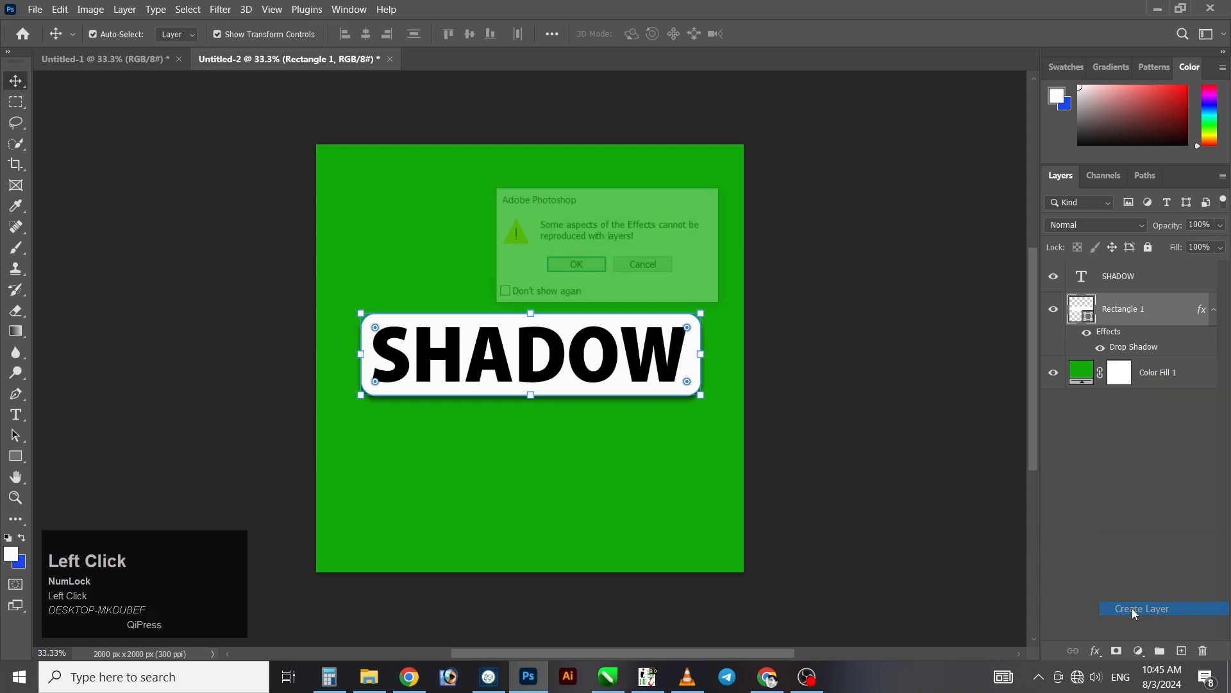
pyautogui.click(558, 267)
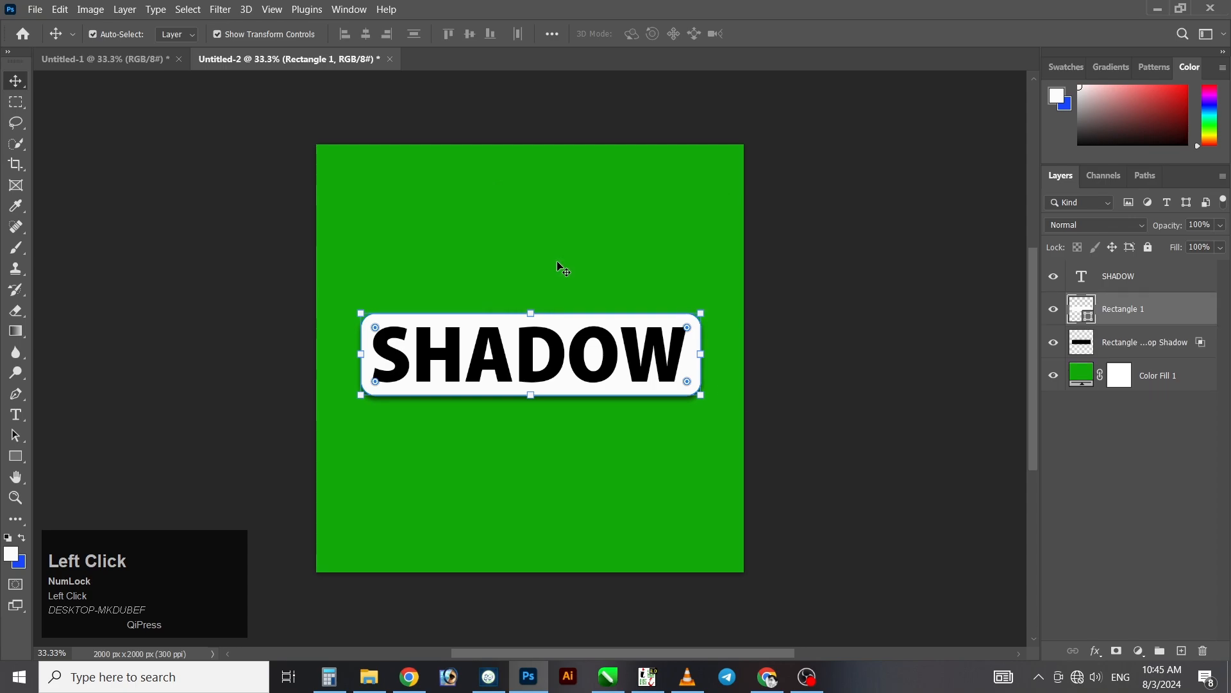
pyautogui.click(1110, 345)
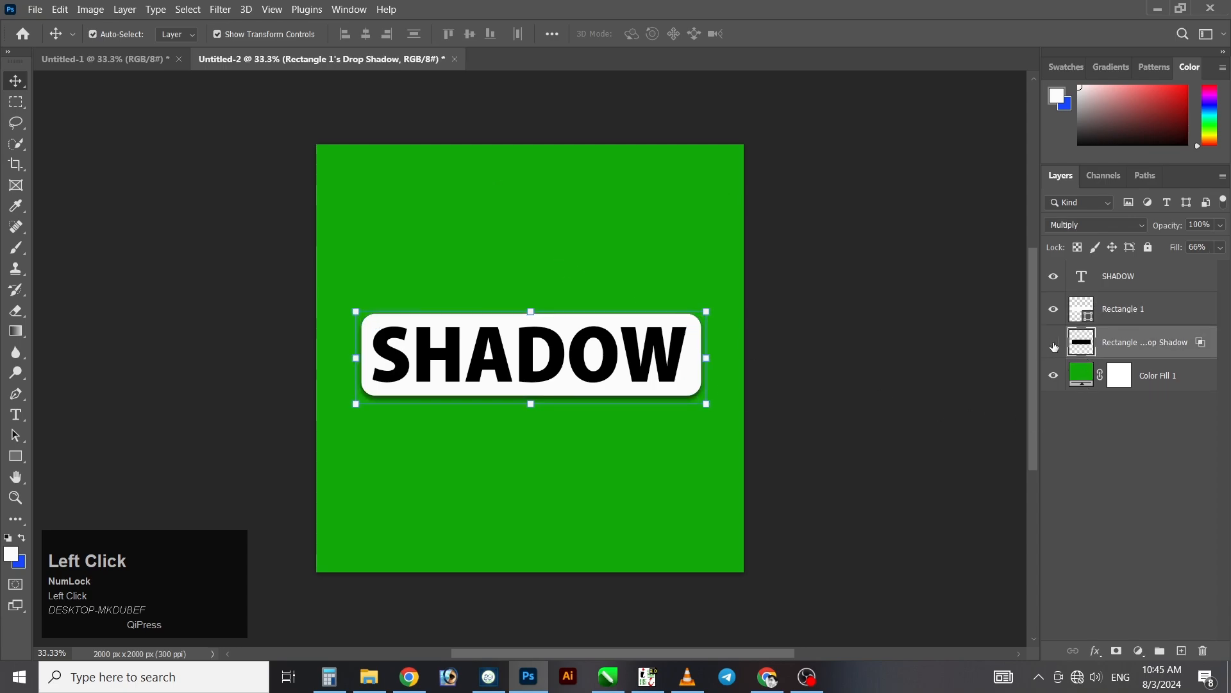
pyautogui.click(1054, 344)
pyautogui.click(1053, 343)
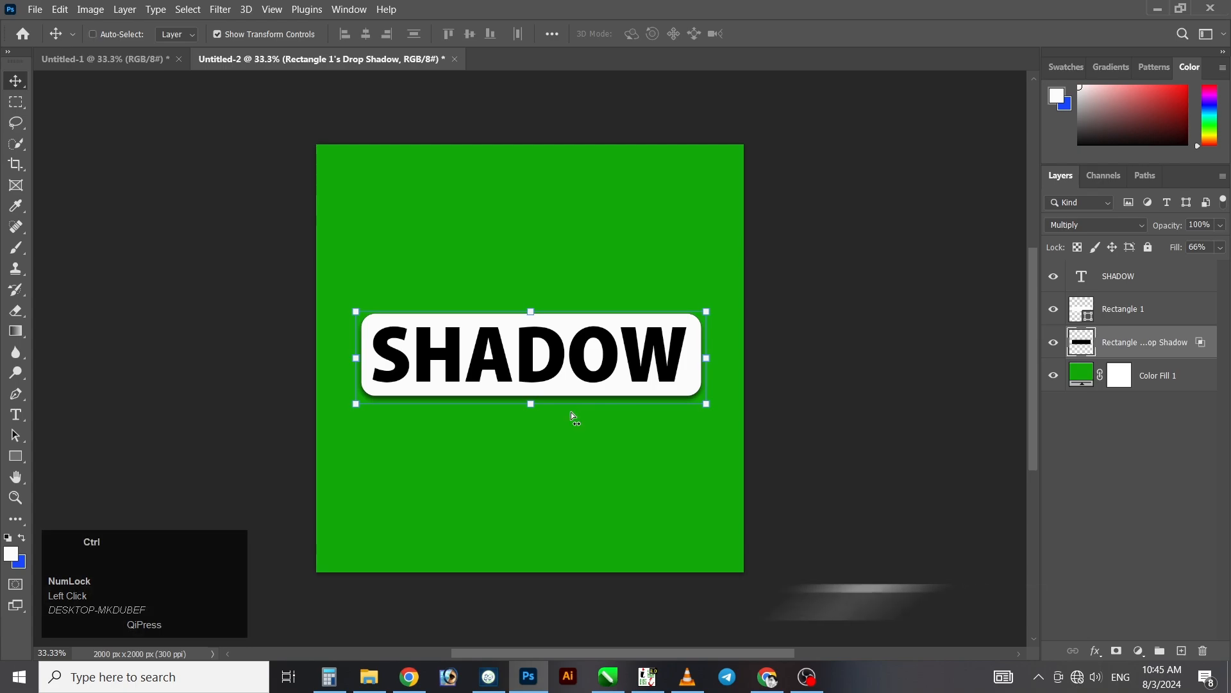
# Warp the rectangle's drop shadow layer, bending the middle of its lower edge upward and pulling both bottom corners down
pyautogui.hotkey('ctrl', 't')
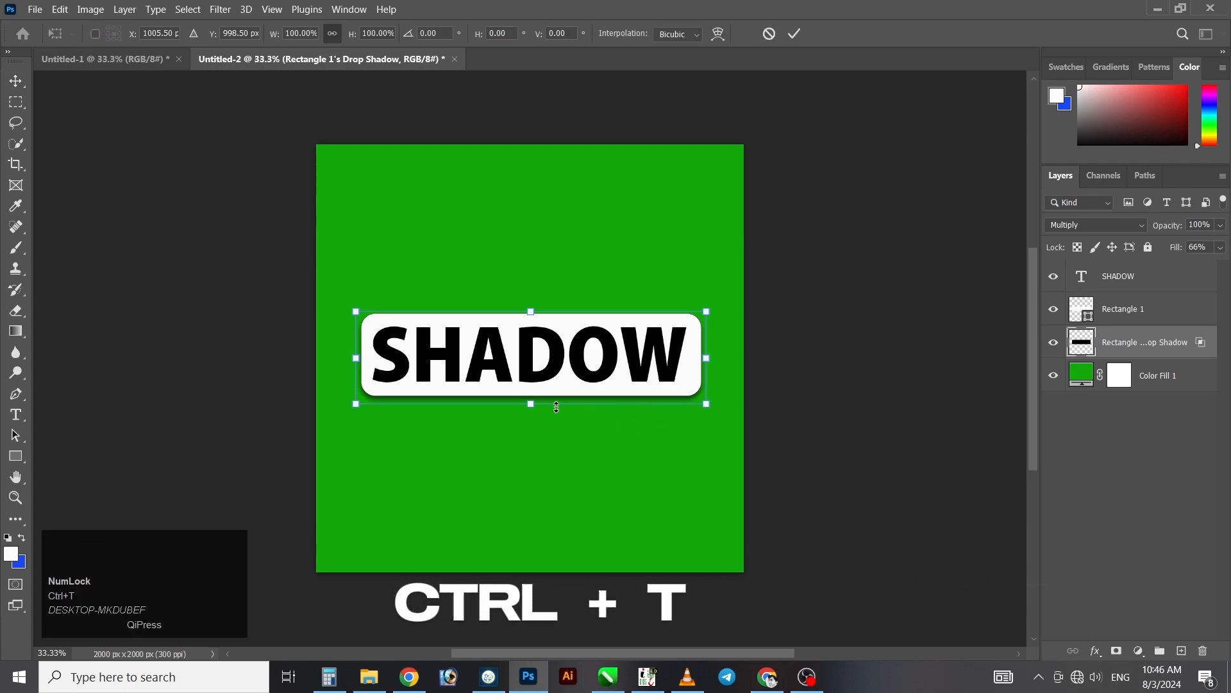
pyautogui.rightClick(567, 402)
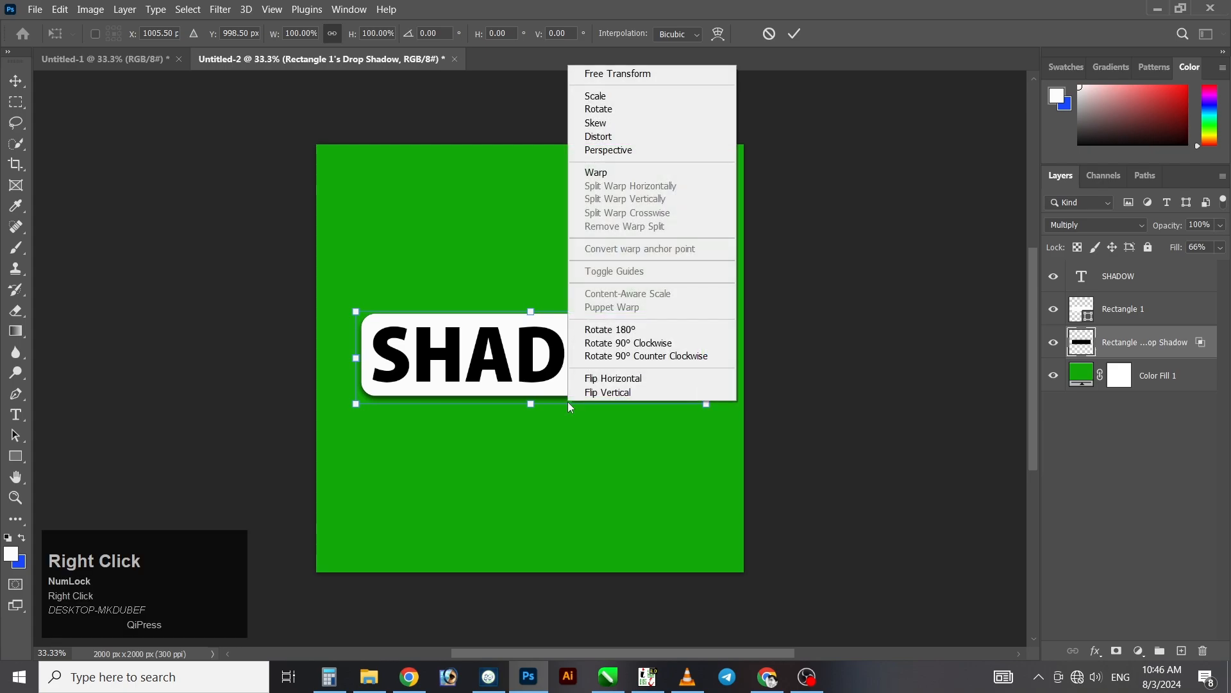
pyautogui.click(594, 173)
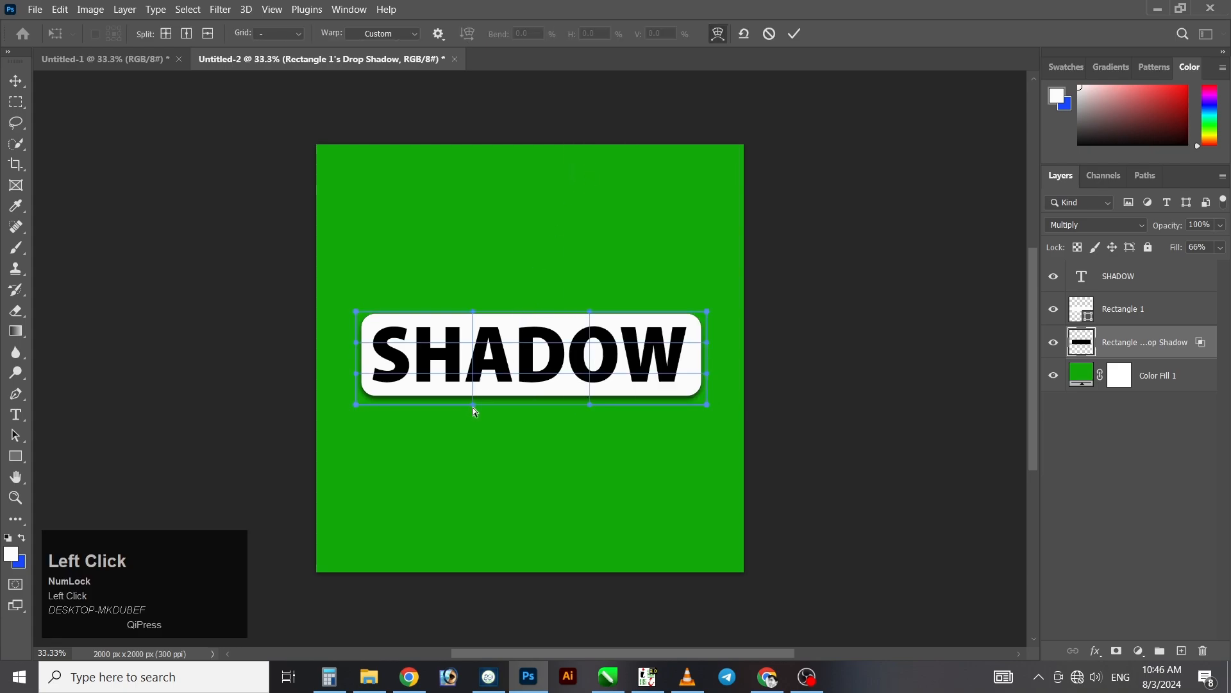
pyautogui.moveTo(473, 406); pyautogui.dragTo(472, 398)
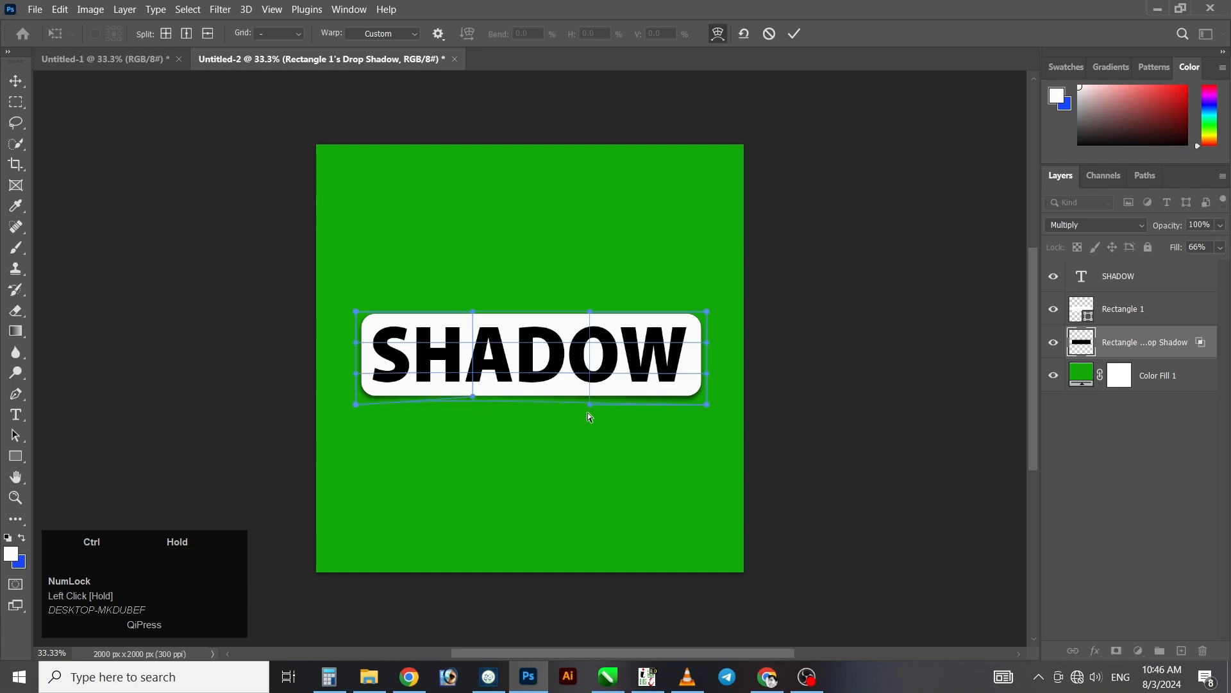
pyautogui.moveTo(591, 402); pyautogui.dragTo(590, 394)
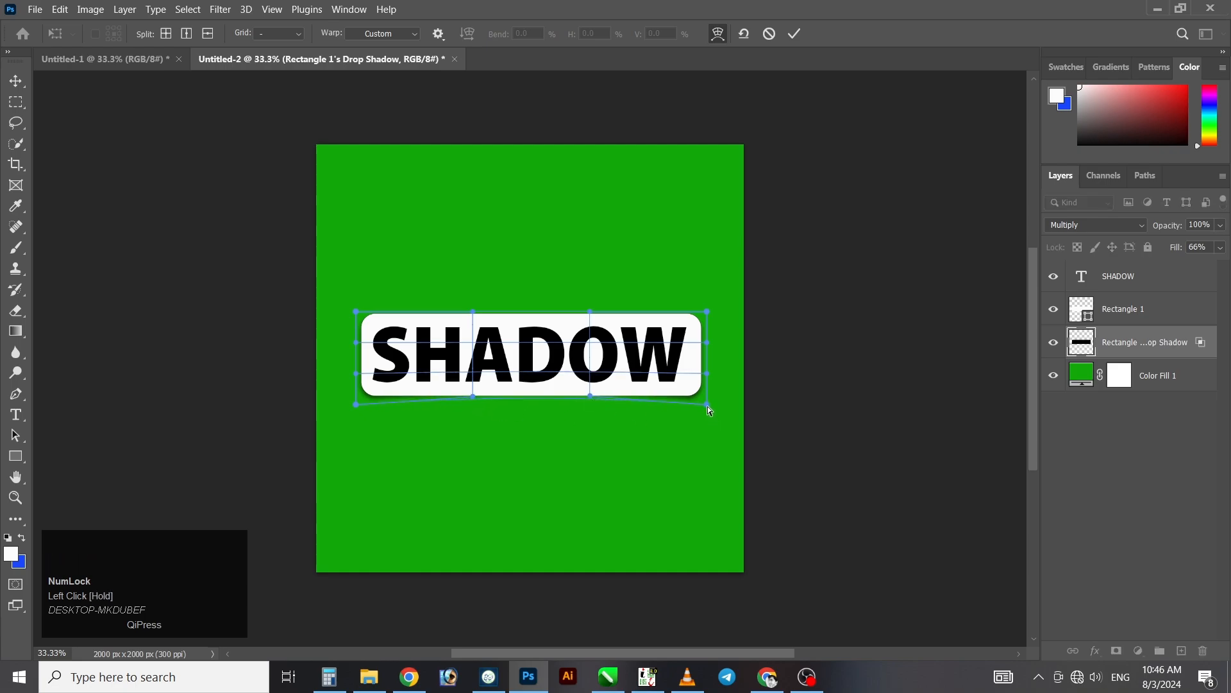
pyautogui.moveTo(708, 406); pyautogui.dragTo(708, 418)
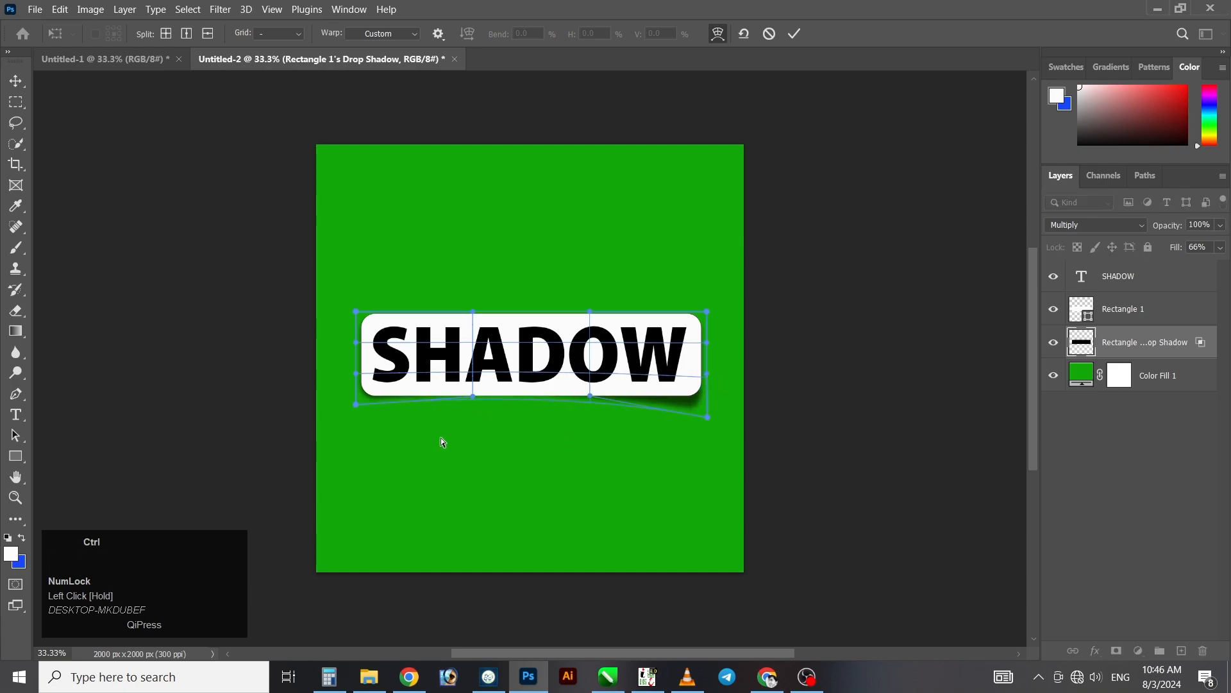
pyautogui.moveTo(355, 405); pyautogui.dragTo(355, 420)
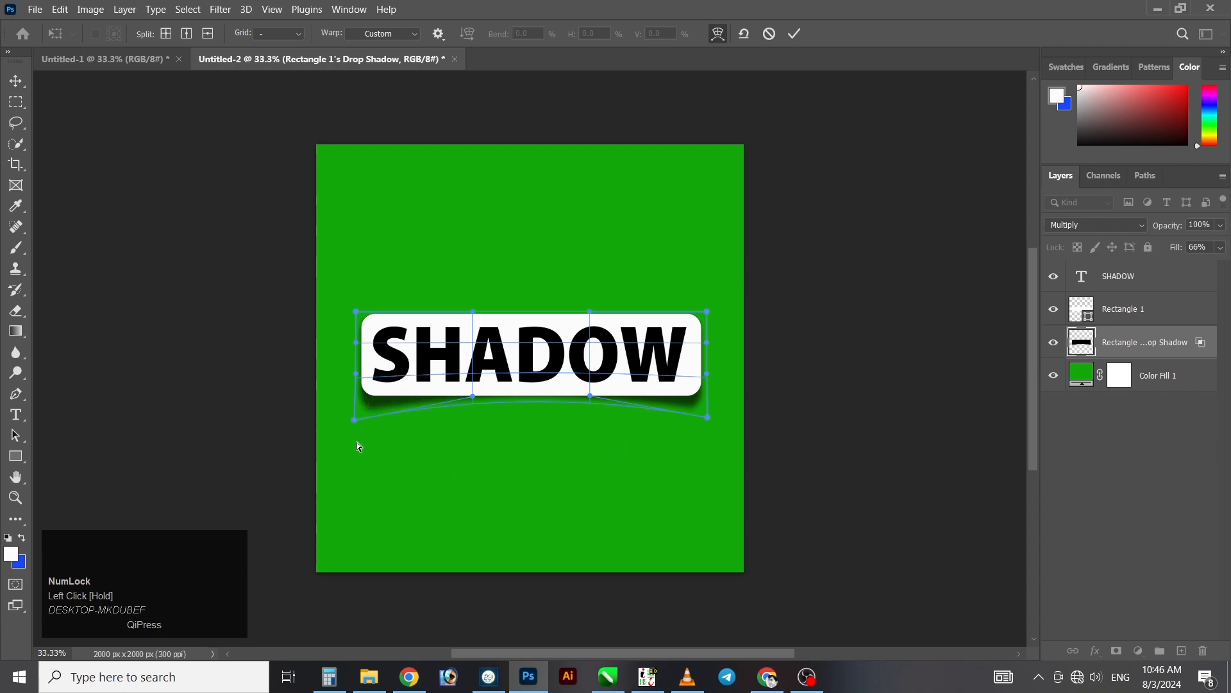
# Fine-tune the shadow warp by lowering both bottom corners slightly and nudging the lower edge's inner point up, and apply it
pyautogui.moveTo(355, 421); pyautogui.dragTo(357, 423)
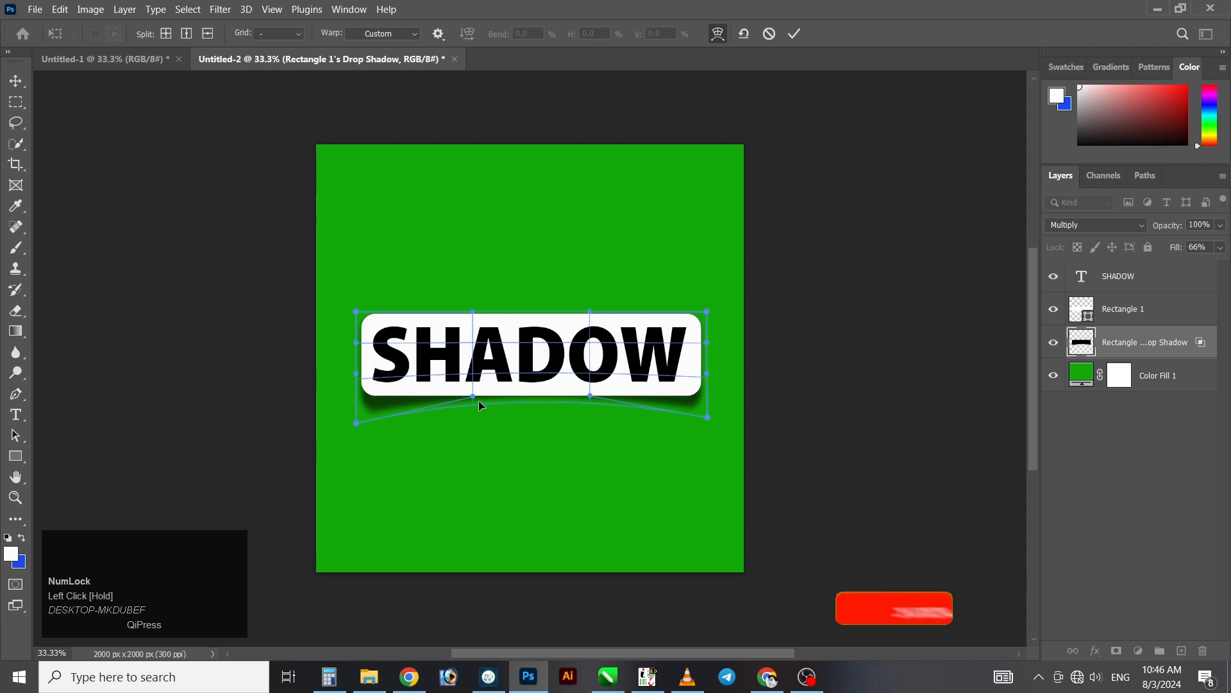
pyautogui.moveTo(475, 395); pyautogui.dragTo(473, 393)
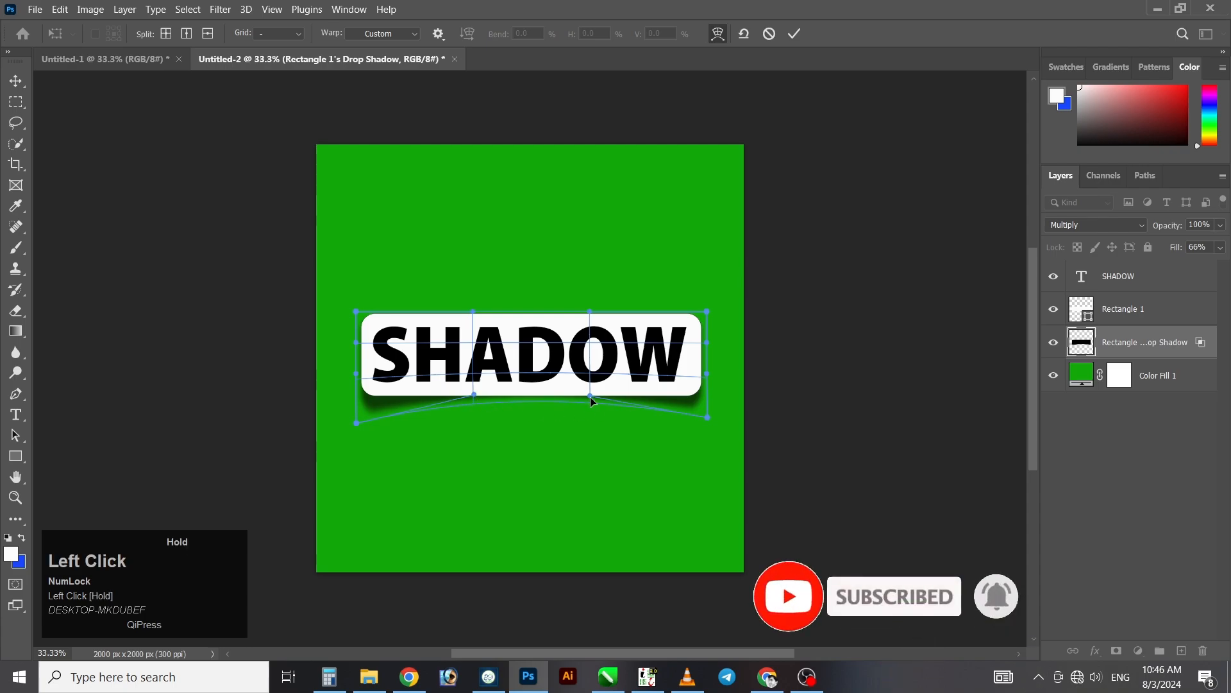
pyautogui.moveTo(590, 397); pyautogui.dragTo(590, 397)
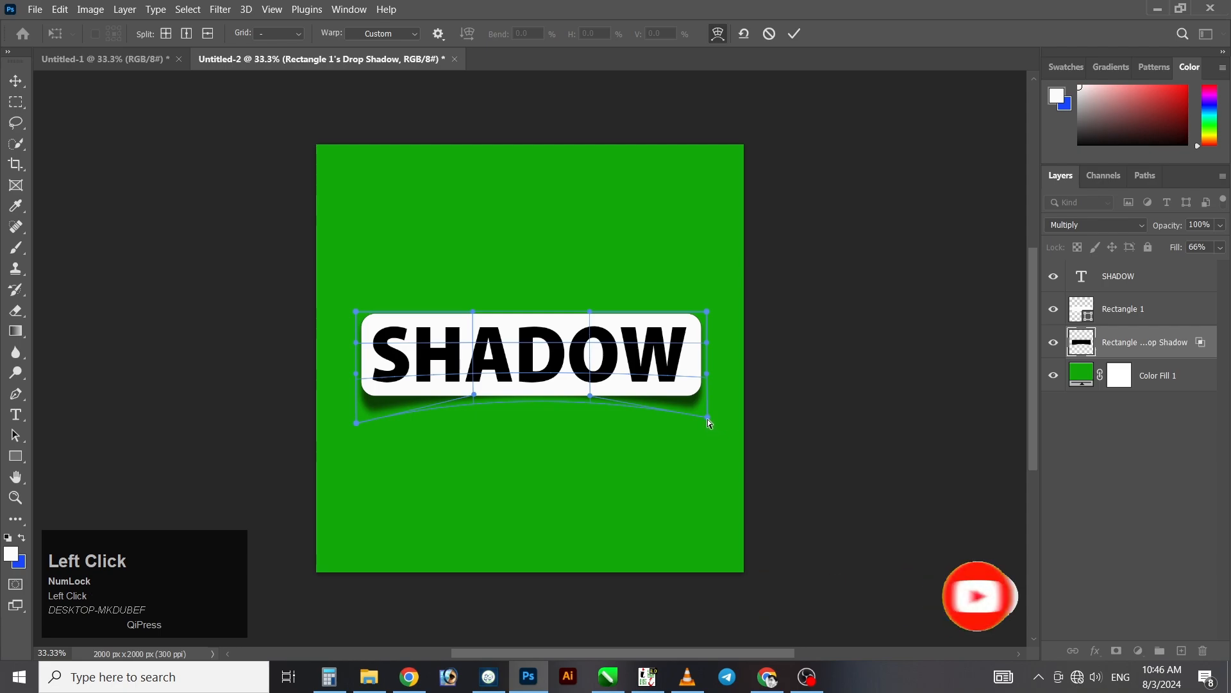
pyautogui.moveTo(708, 418); pyautogui.dragTo(708, 422)
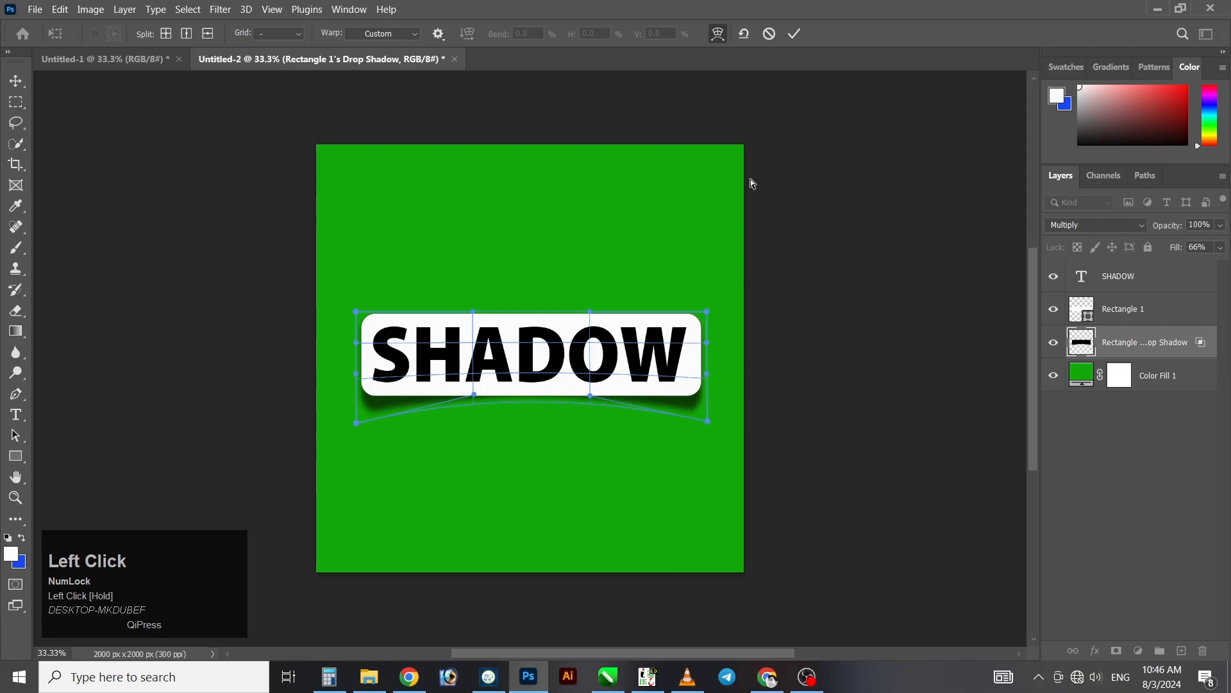
pyautogui.click(794, 38)
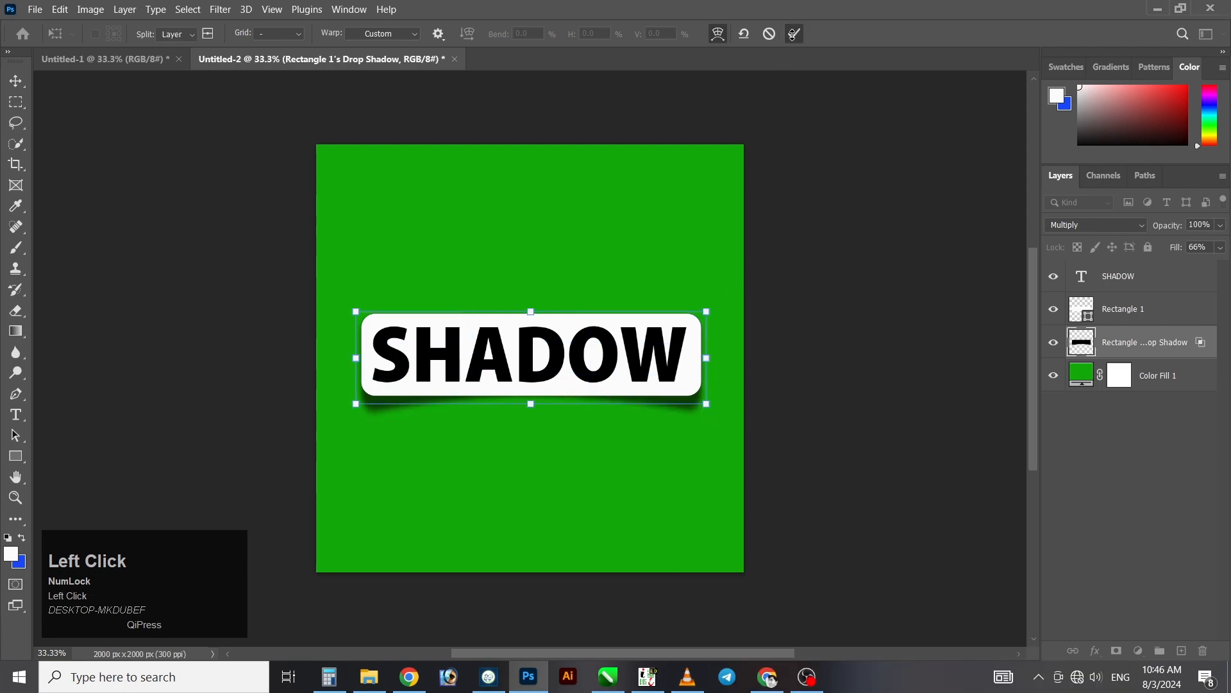
# Toggle the warped shadow layer's visibility to compare the design with and without it, leaving it visible and all layers deselected
pyautogui.click(1054, 344)
pyautogui.click(1053, 344)
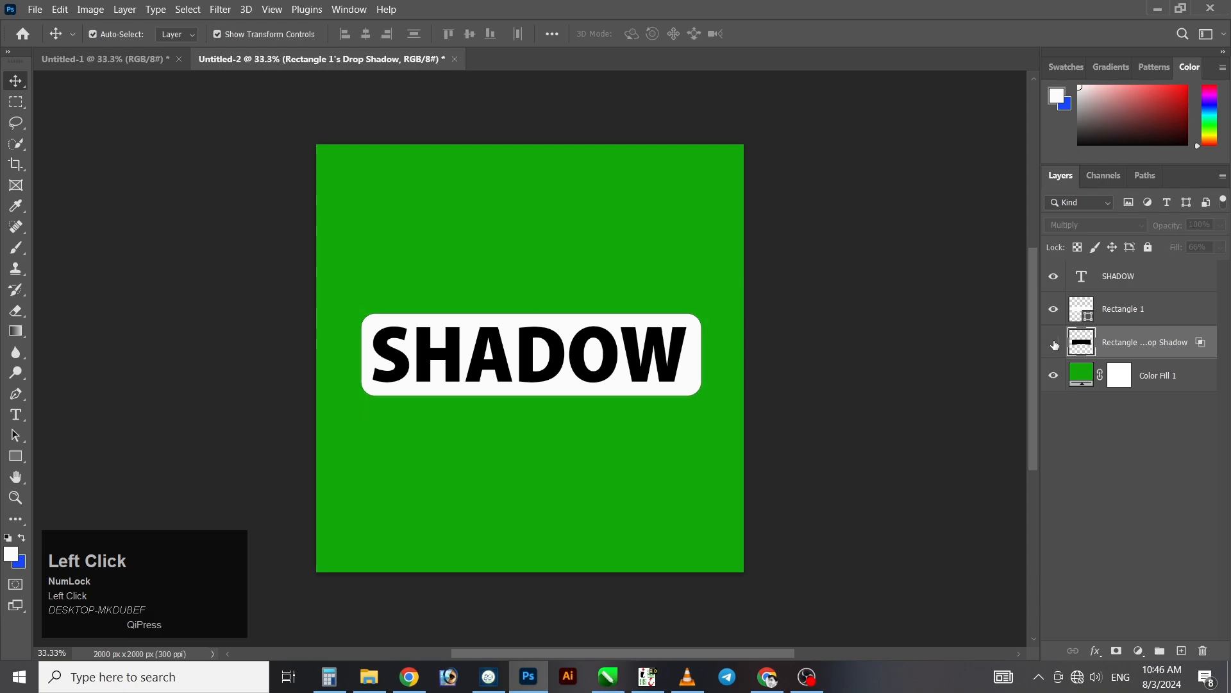
pyautogui.click(1054, 344)
pyautogui.click(1053, 344)
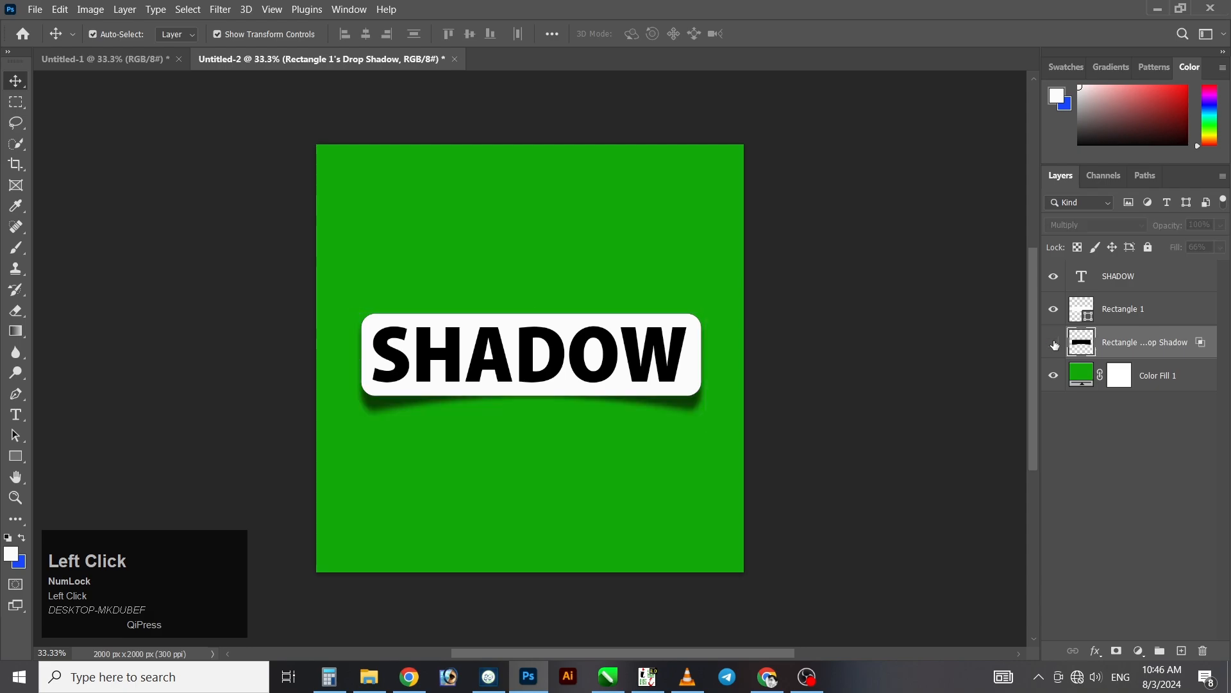
pyautogui.click(1054, 344)
pyautogui.click(1094, 485)
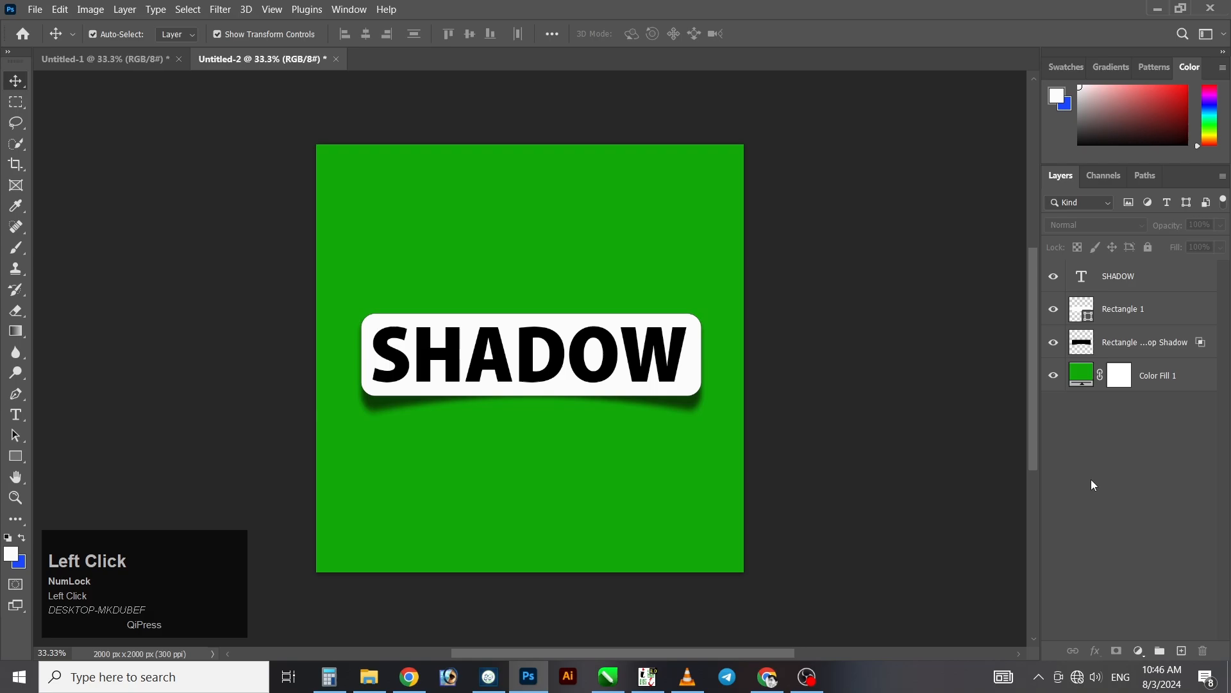